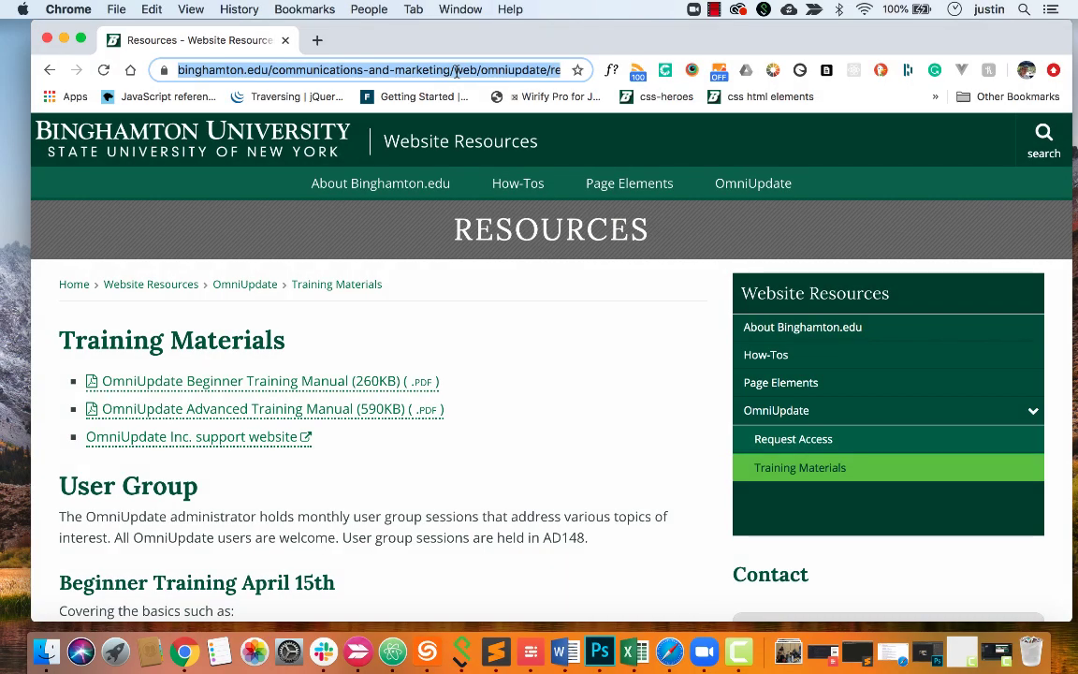
Load the OmniUpdate Training Materials page on binghamton.edu and look through its manuals and user group information.
{"action": "key", "text": "BackSpace"}
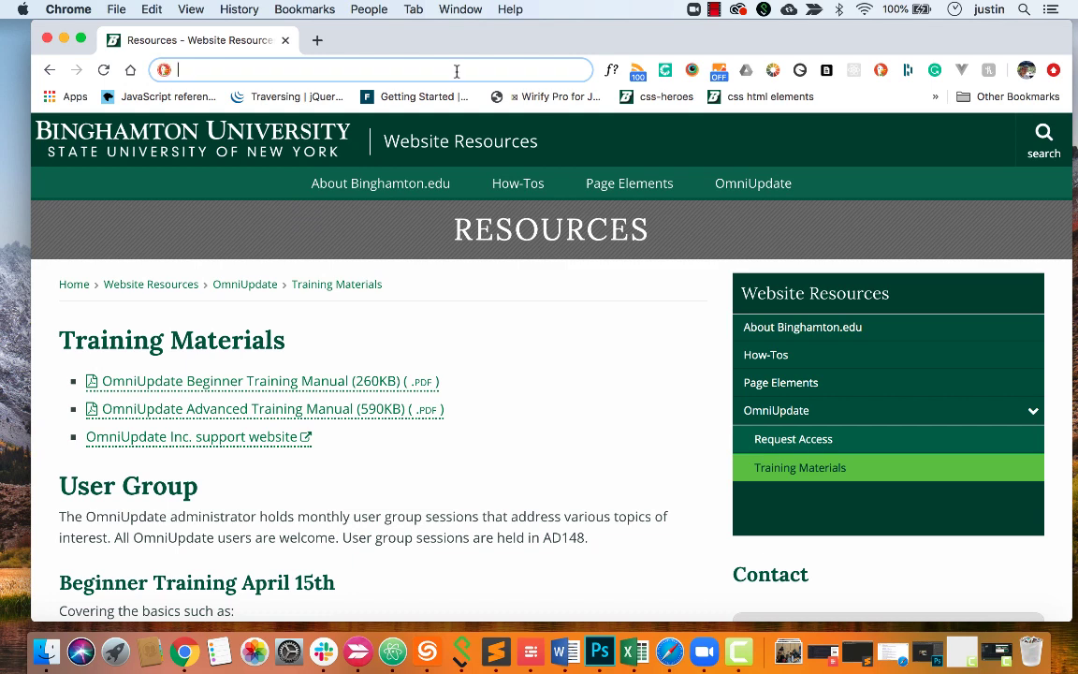
{"action": "type", "text": "bingh"}
{"action": "key", "text": "Return"}
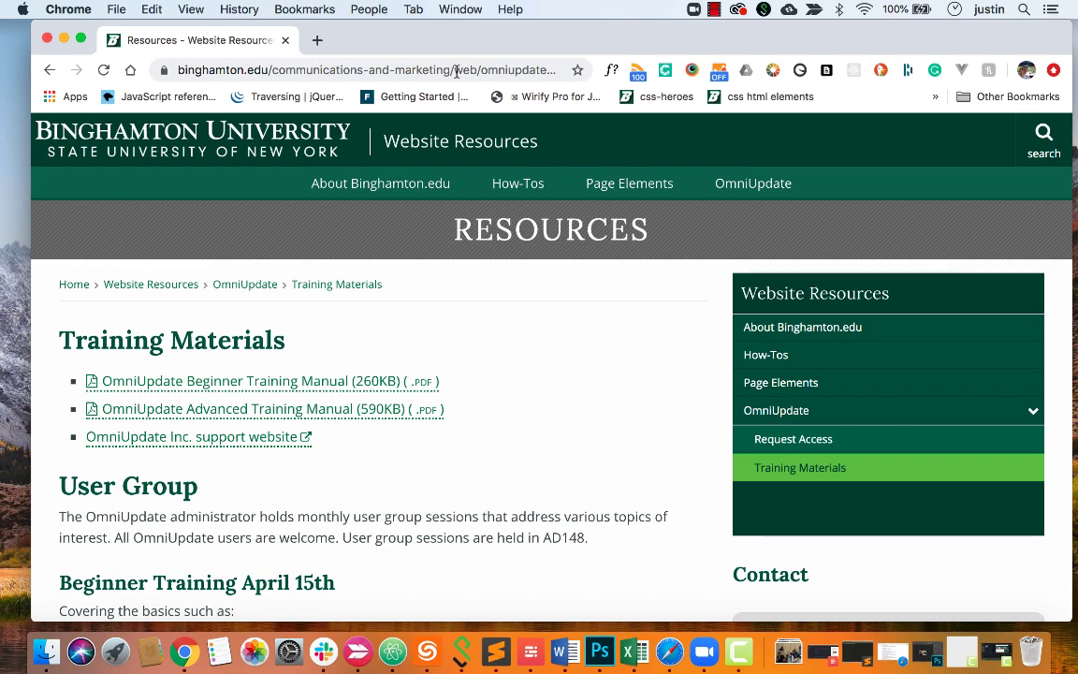
{"action": "scroll", "coordinate": [440, 245], "scroll_direction": "down", "scroll_amount": 3}
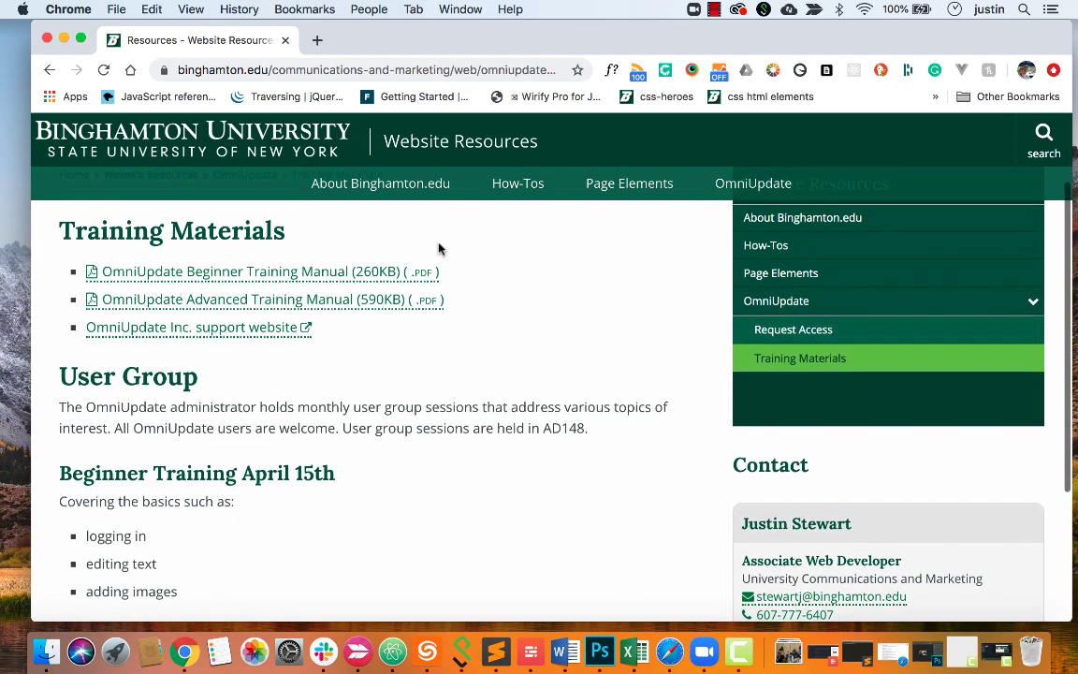
{"action": "scroll", "coordinate": [439, 248], "scroll_direction": "down", "scroll_amount": 2}
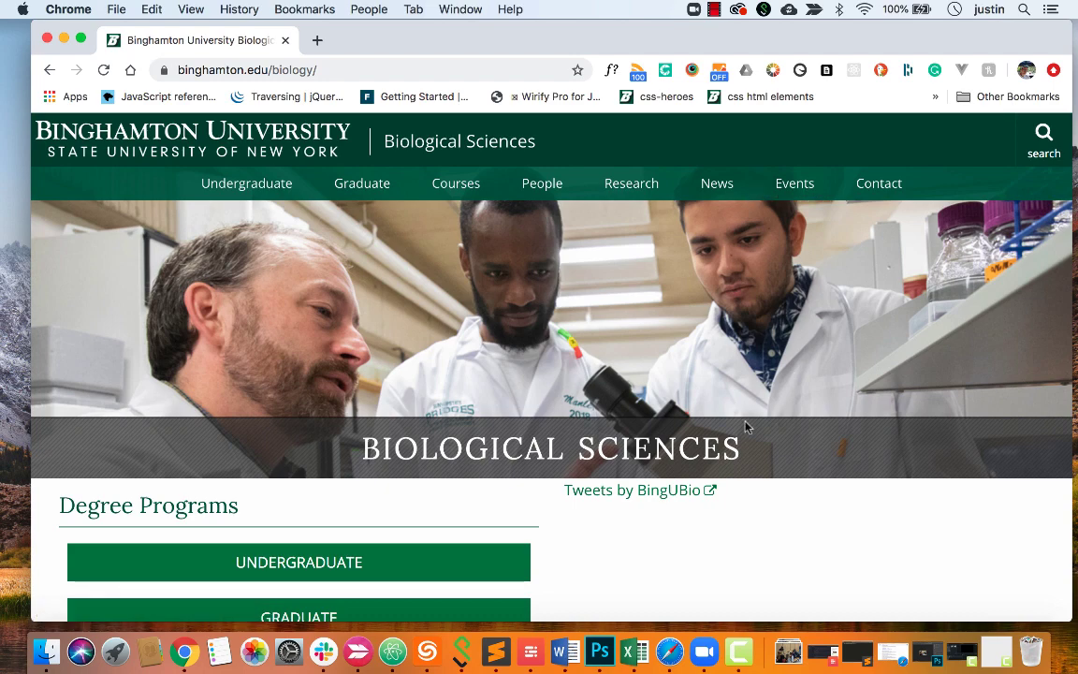
Reach the CMS login from the Last Updated date in the Biological Sciences page's footer and log in with the prefilled PODS credentials.
{"action": "scroll", "coordinate": [745, 425], "scroll_direction": "down", "scroll_amount": 15}
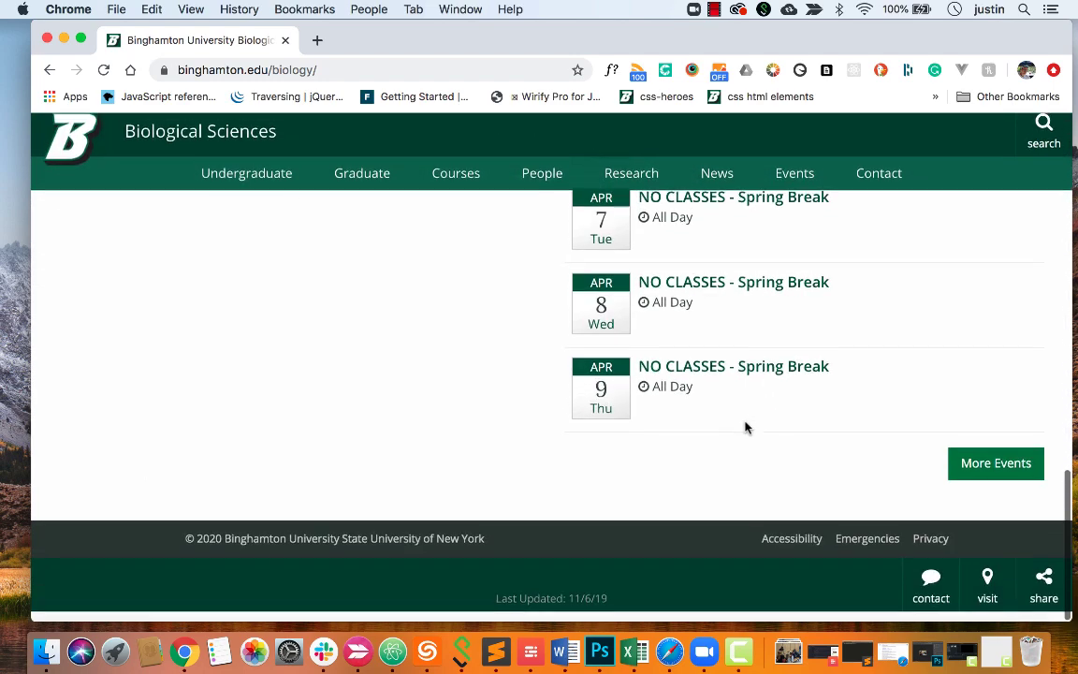
{"action": "left_click", "coordinate": [564, 610]}
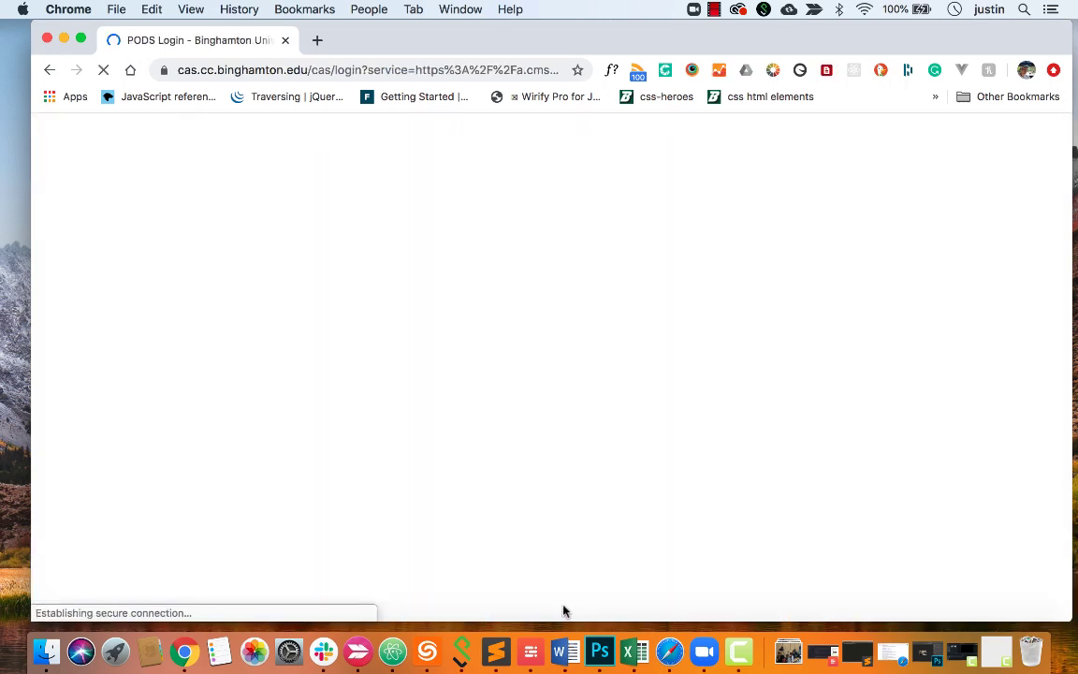
{"action": "scroll", "coordinate": [366, 402], "scroll_direction": "down", "scroll_amount": 2}
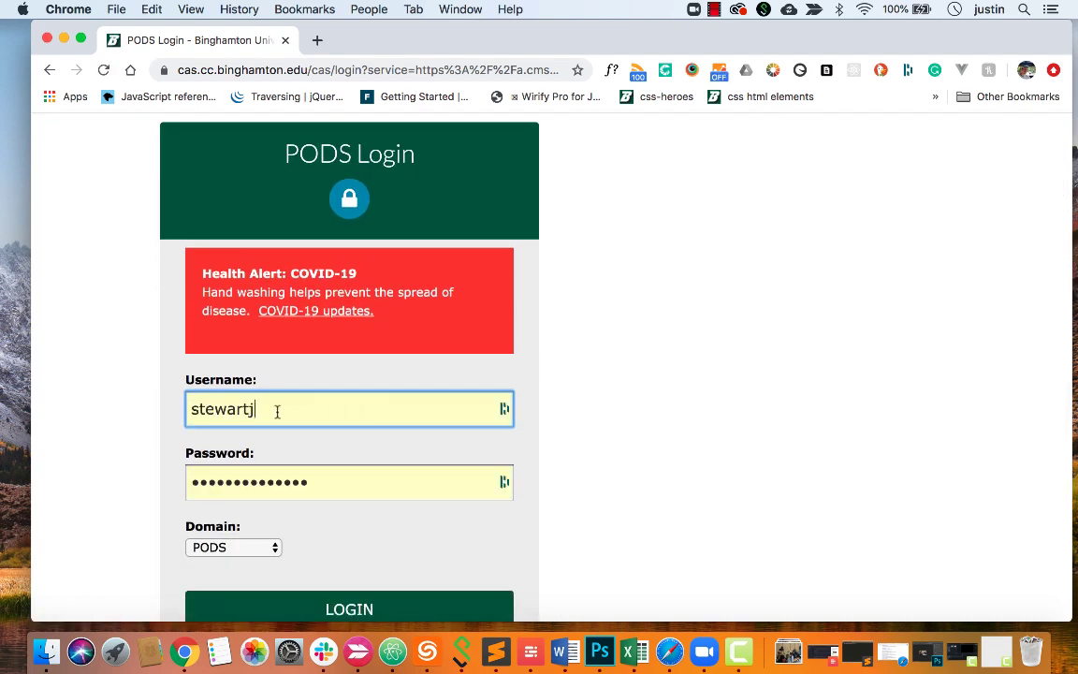
{"action": "scroll", "coordinate": [457, 494], "scroll_direction": "down", "scroll_amount": 2}
{"action": "left_click", "coordinate": [381, 427]}
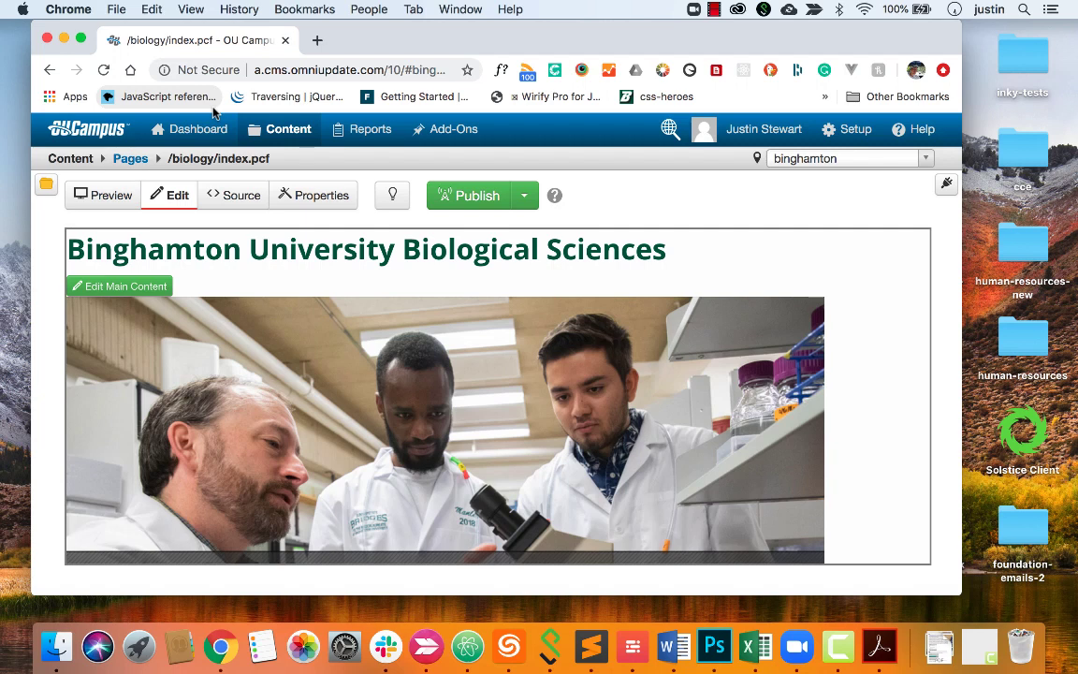
Go from the biology index page to its folder's file list and view the files on the production server.
{"action": "left_click", "coordinate": [130, 158]}
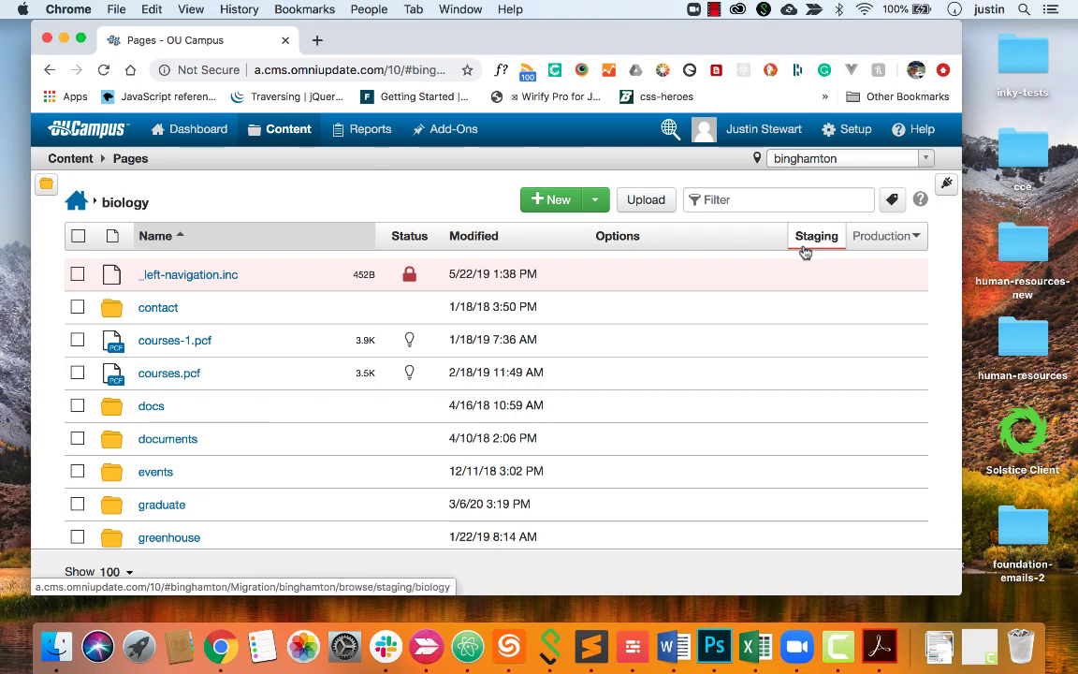
{"action": "mouse_move", "coordinate": [730, 311]}
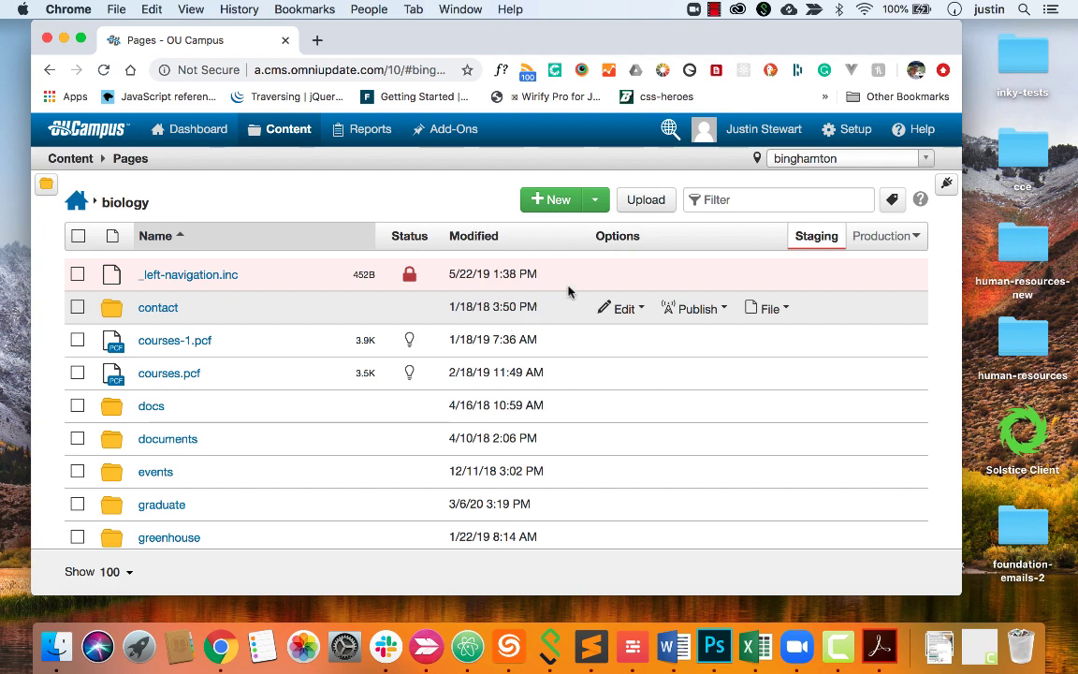
{"action": "left_click", "coordinate": [864, 242]}
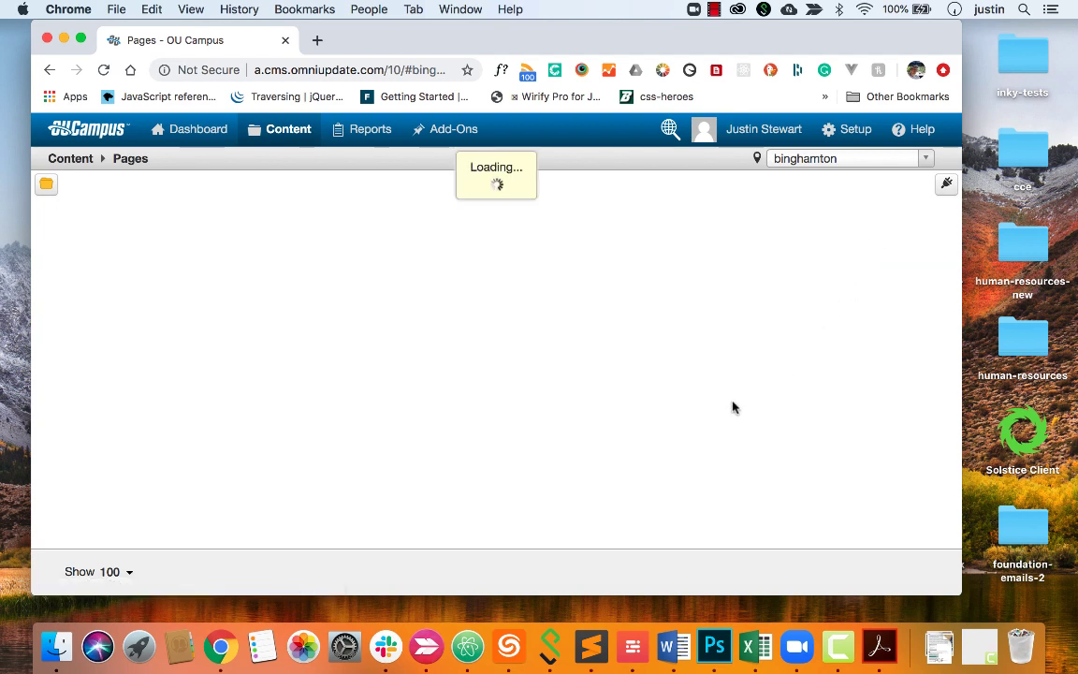
{"action": "scroll", "coordinate": [732, 407], "scroll_direction": "down", "scroll_amount": 4}
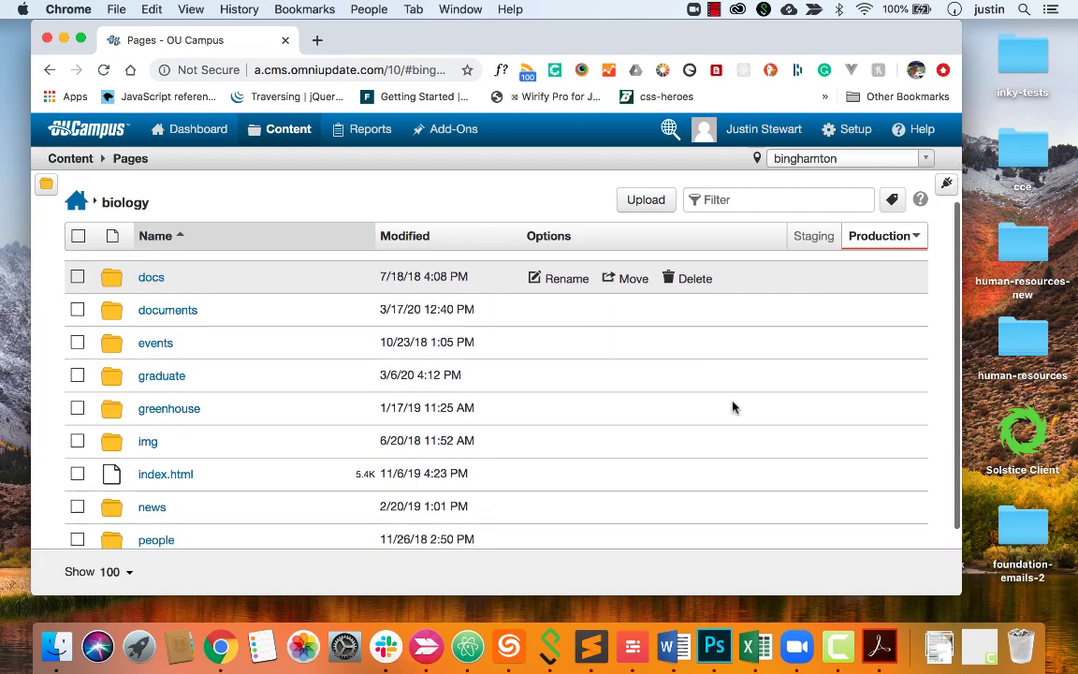
{"action": "scroll", "coordinate": [733, 407], "scroll_direction": "up", "scroll_amount": 2}
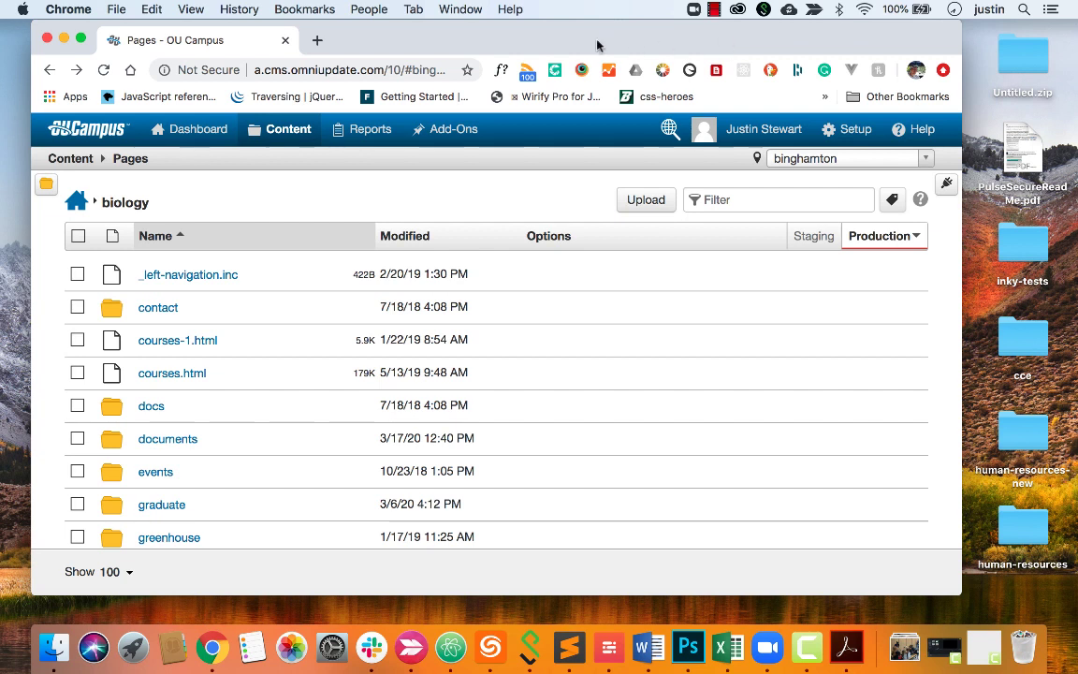
Open the Dashboard and review its checked-out content, activity, inbox, site analytics and workflow sections.
{"action": "mouse_move", "coordinate": [224, 134]}
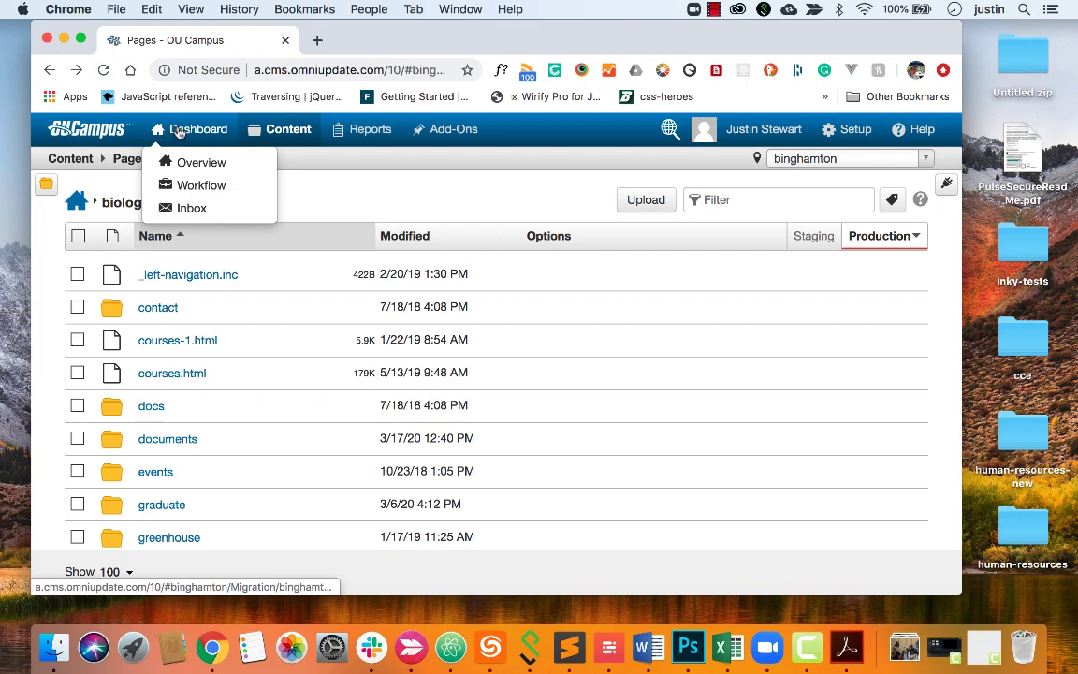
{"action": "left_click", "coordinate": [179, 132]}
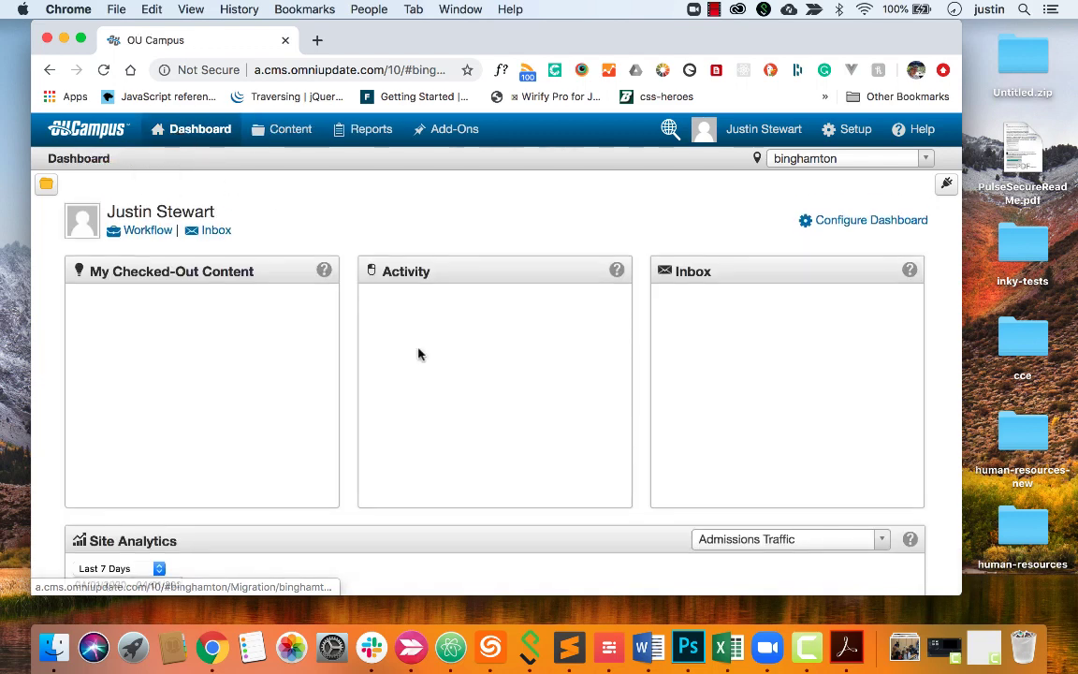
{"action": "scroll", "coordinate": [418, 353], "scroll_direction": "down", "scroll_amount": 5}
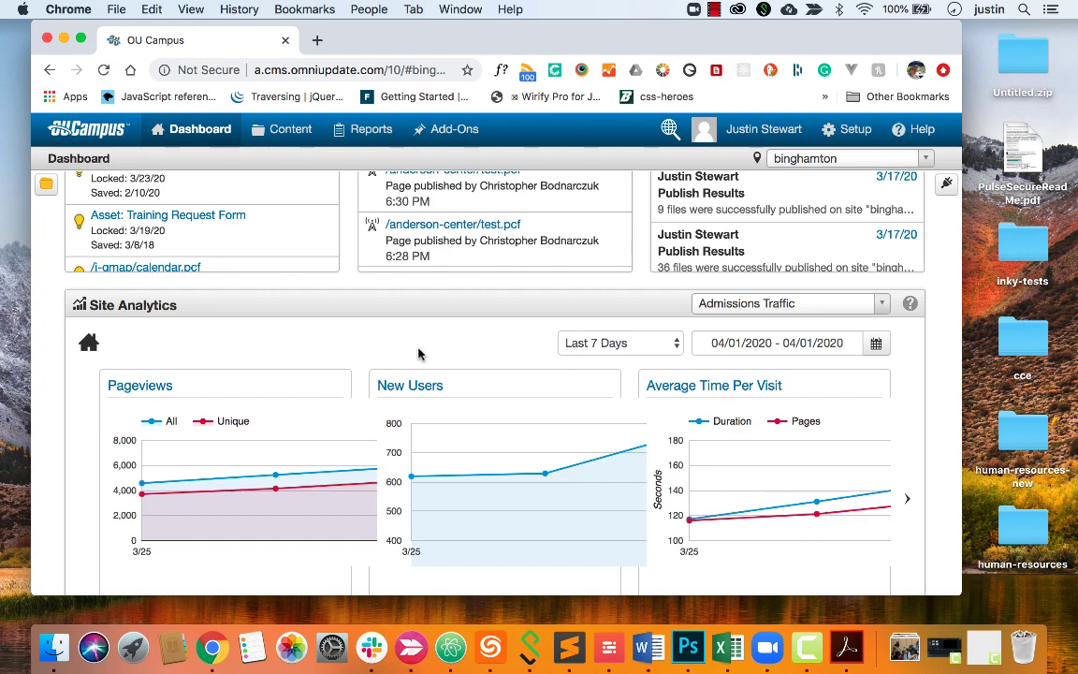
{"action": "scroll", "coordinate": [418, 353], "scroll_direction": "down", "scroll_amount": 7}
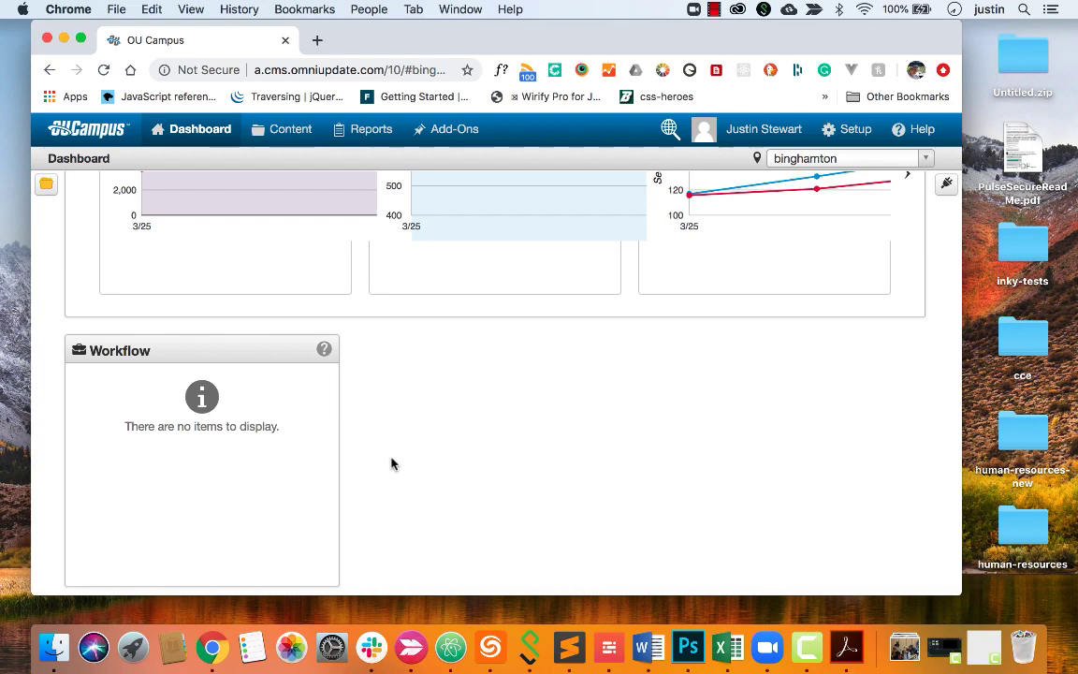
{"action": "scroll", "coordinate": [391, 463], "scroll_direction": "up", "scroll_amount": 10}
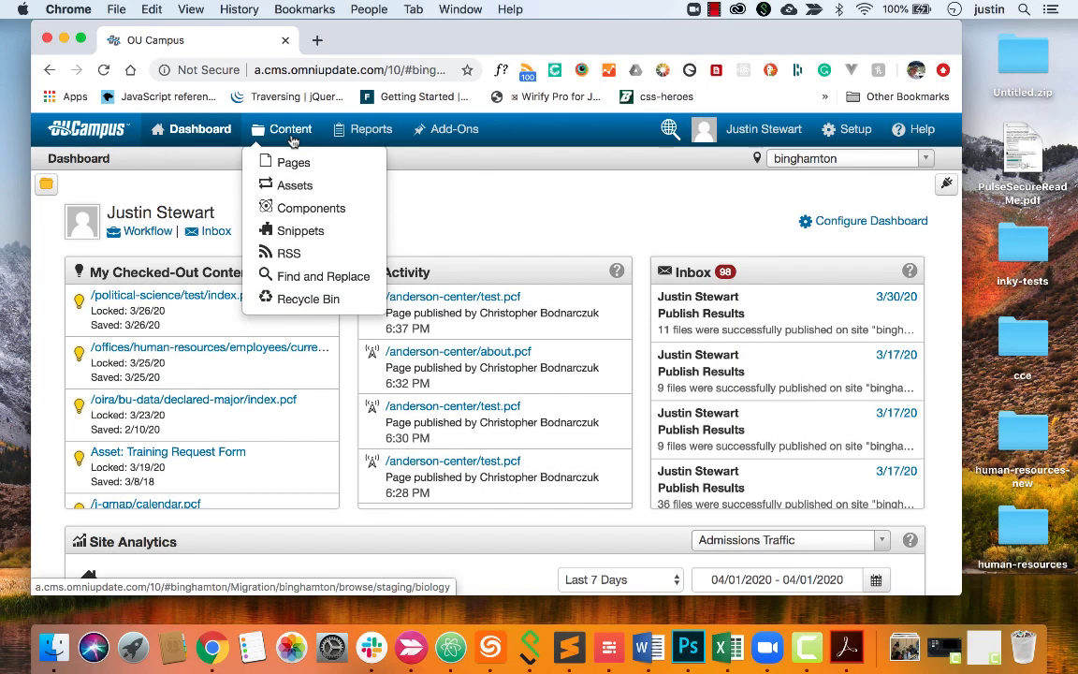
Open index.pcf from the biology folder's staging files and check the page out.
{"action": "left_click", "coordinate": [292, 140]}
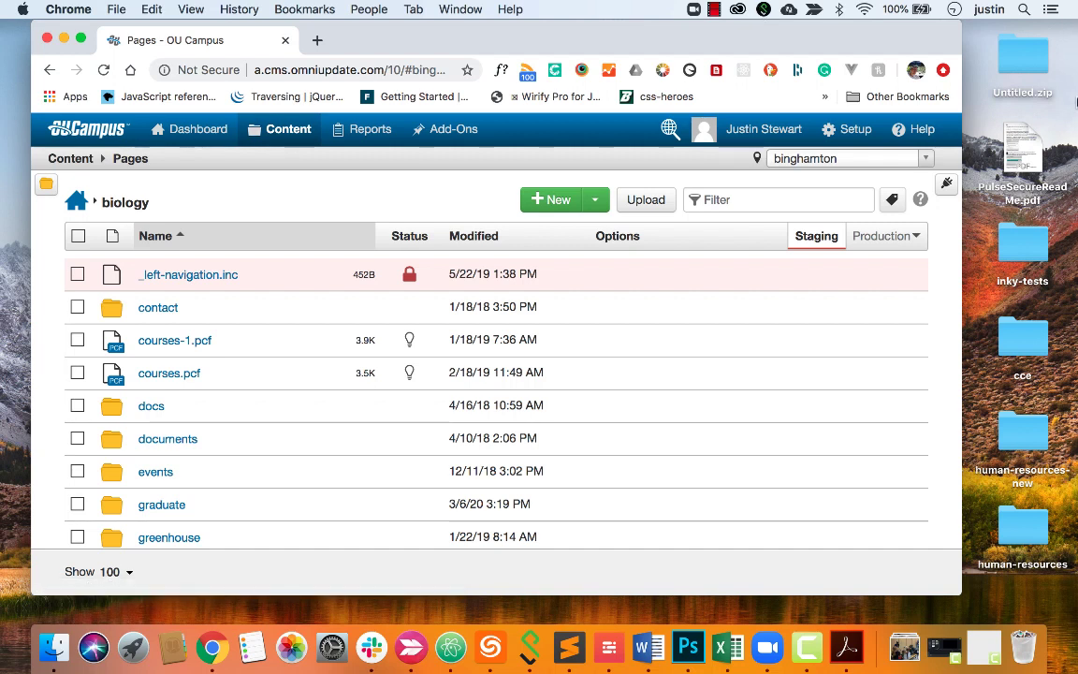
{"action": "scroll", "coordinate": [277, 449], "scroll_direction": "down", "scroll_amount": 4}
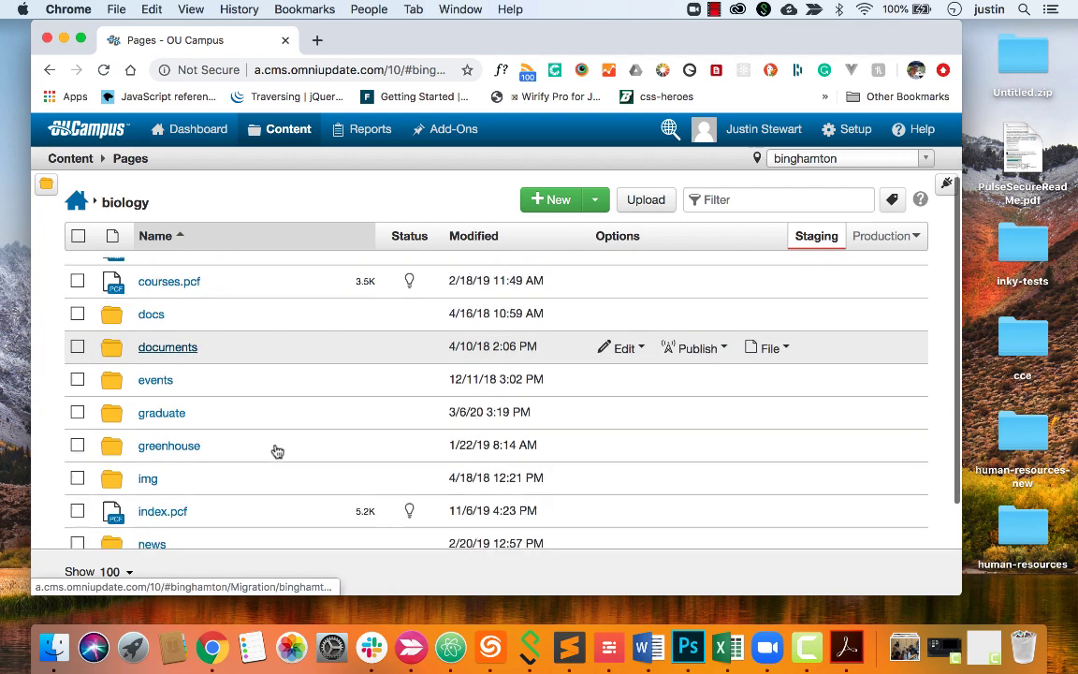
{"action": "scroll", "coordinate": [277, 452], "scroll_direction": "down", "scroll_amount": 1}
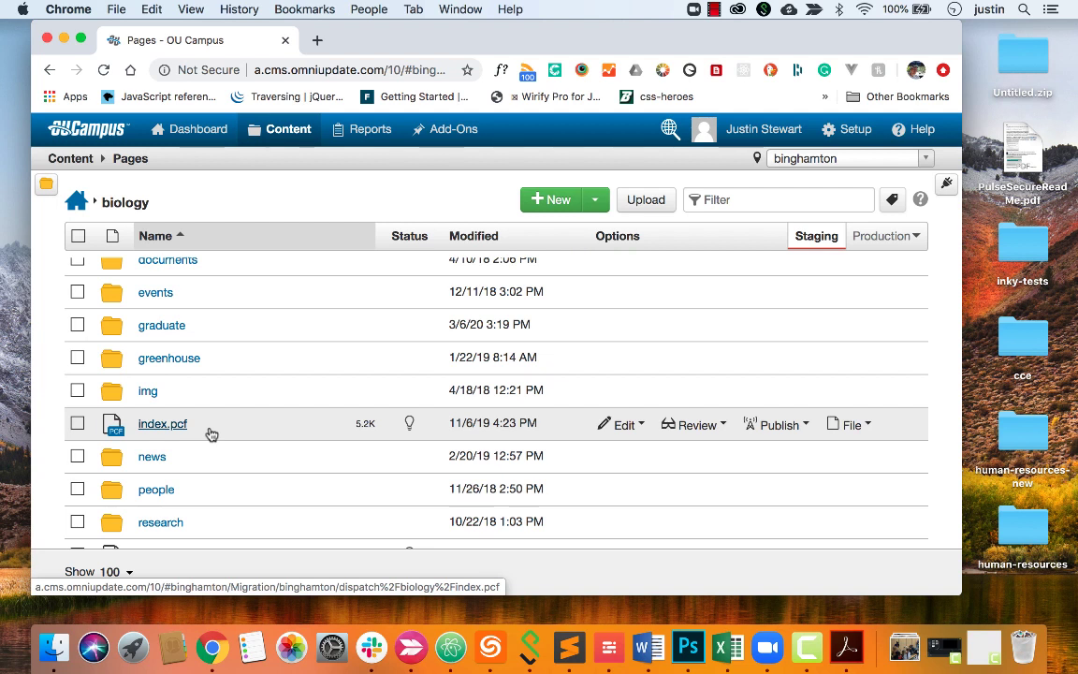
{"action": "left_click", "coordinate": [154, 423]}
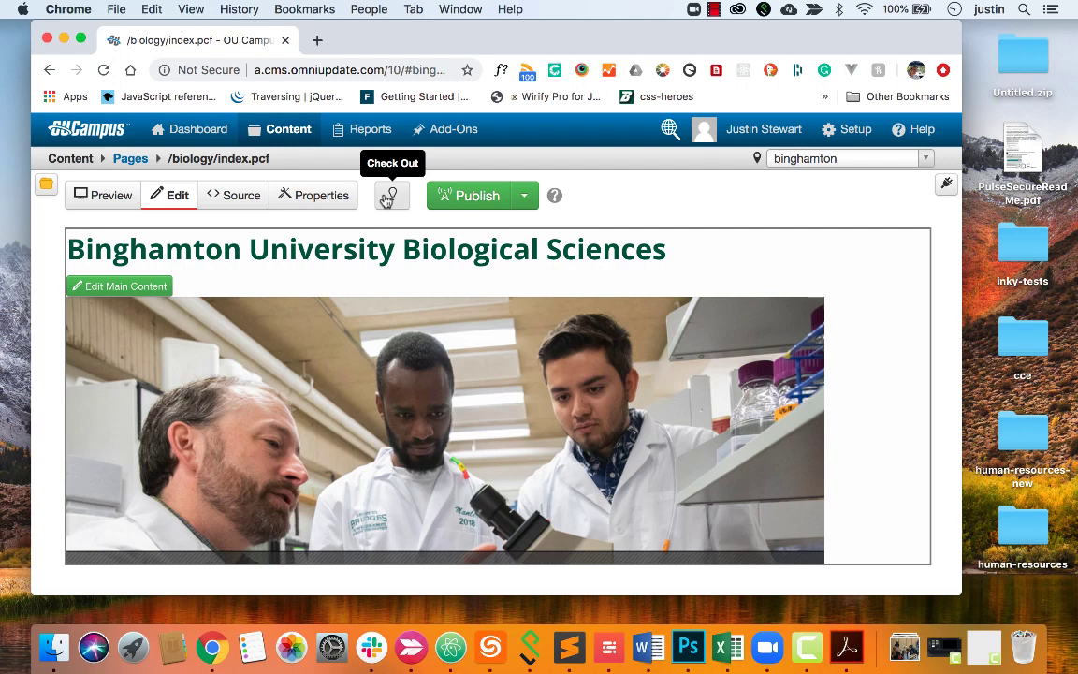
{"action": "left_click", "coordinate": [388, 197]}
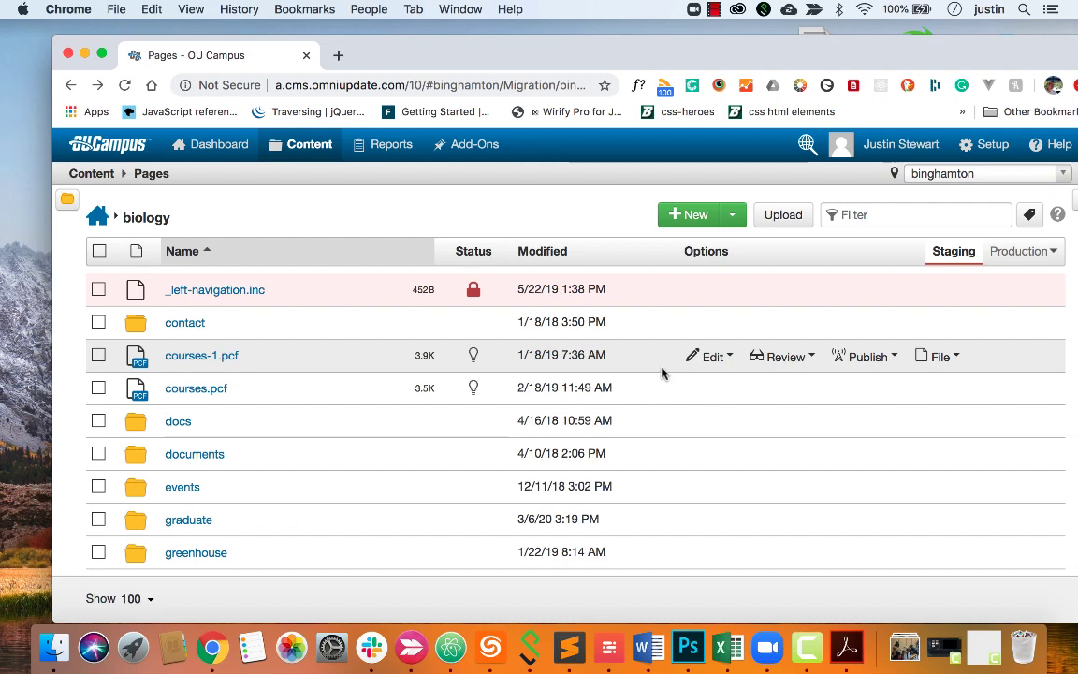
Examine the available Edit, Review, Publish and File actions for courses-1.pcf and the contact folder.
{"action": "left_click", "coordinate": [732, 365]}
{"action": "left_click", "coordinate": [791, 365]}
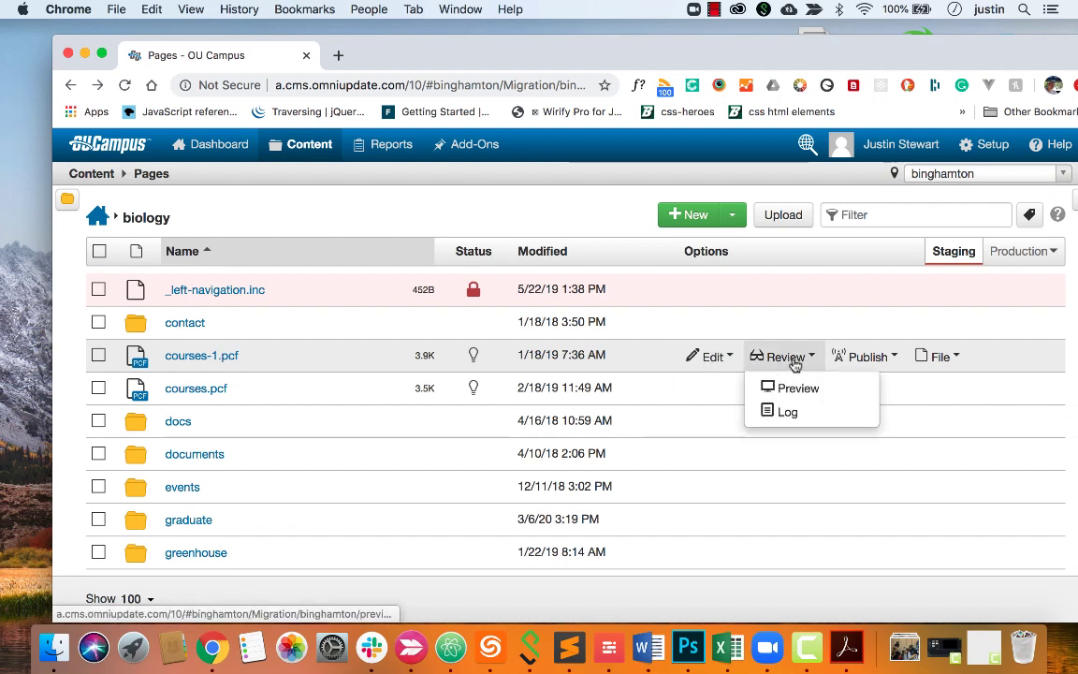
{"action": "left_click", "coordinate": [845, 365]}
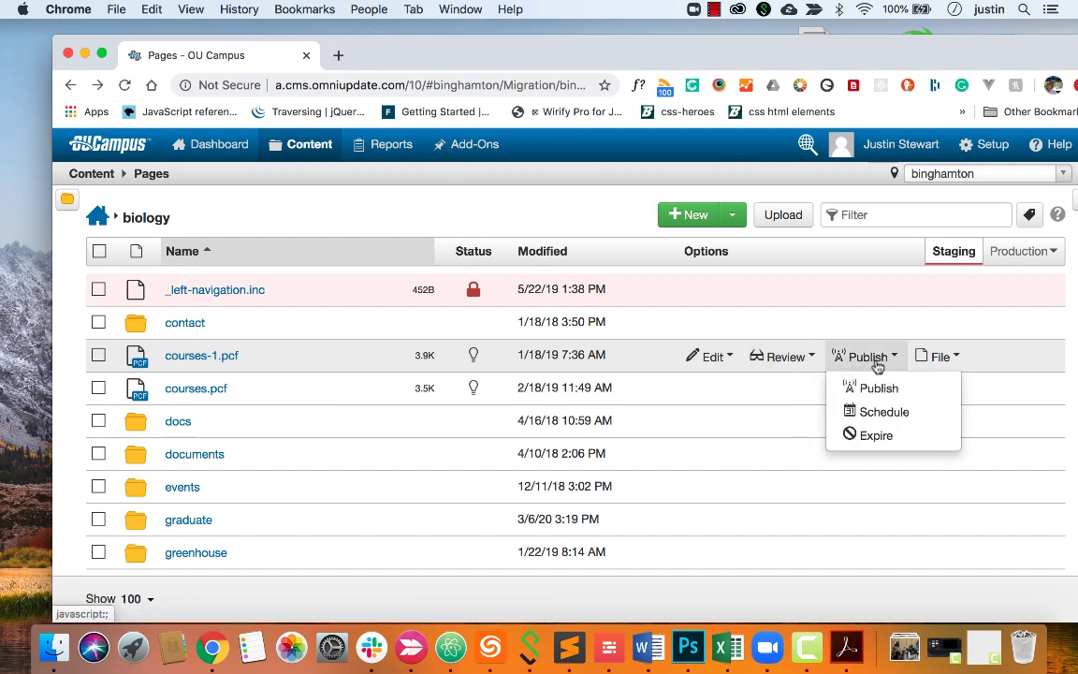
{"action": "left_click", "coordinate": [940, 360]}
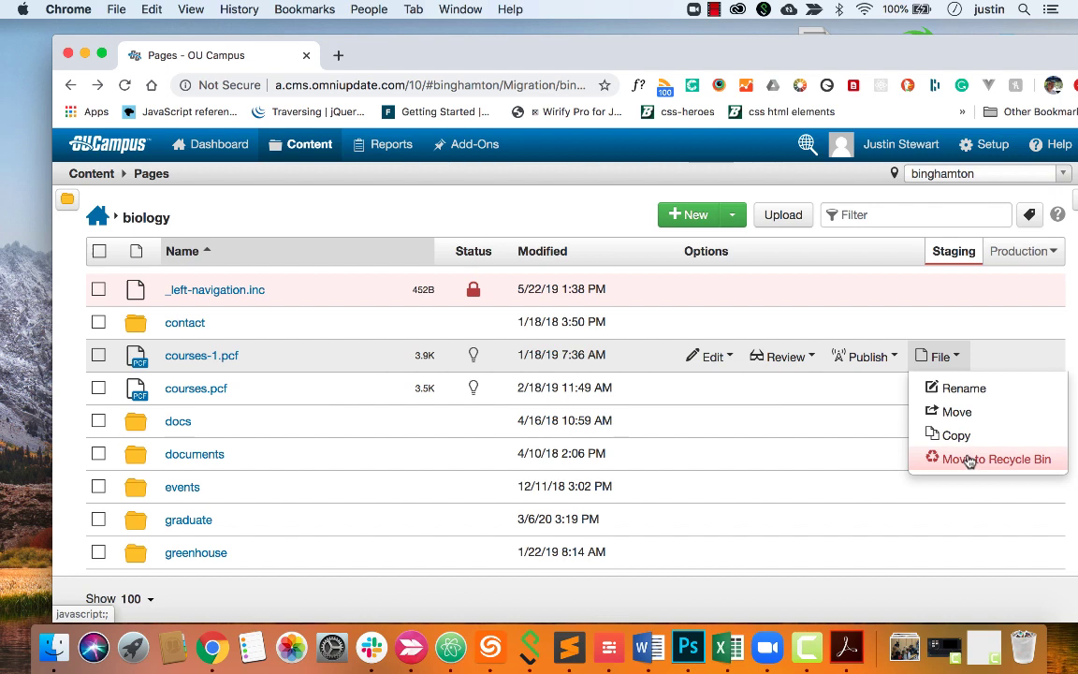
{"action": "mouse_move", "coordinate": [304, 157]}
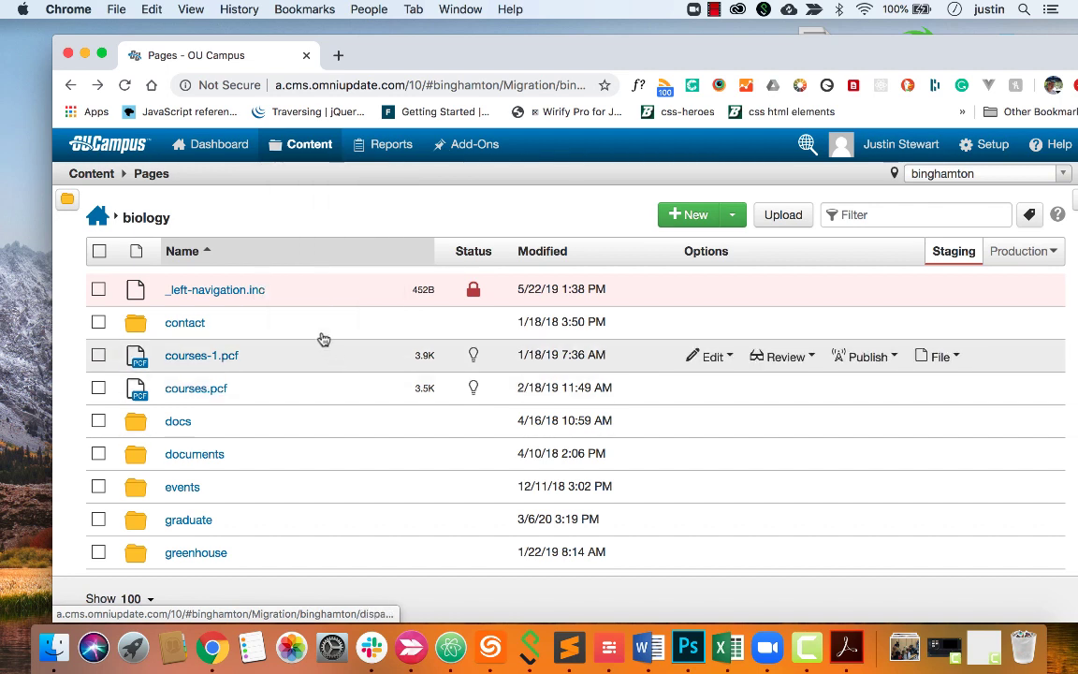
{"action": "mouse_move", "coordinate": [806, 318]}
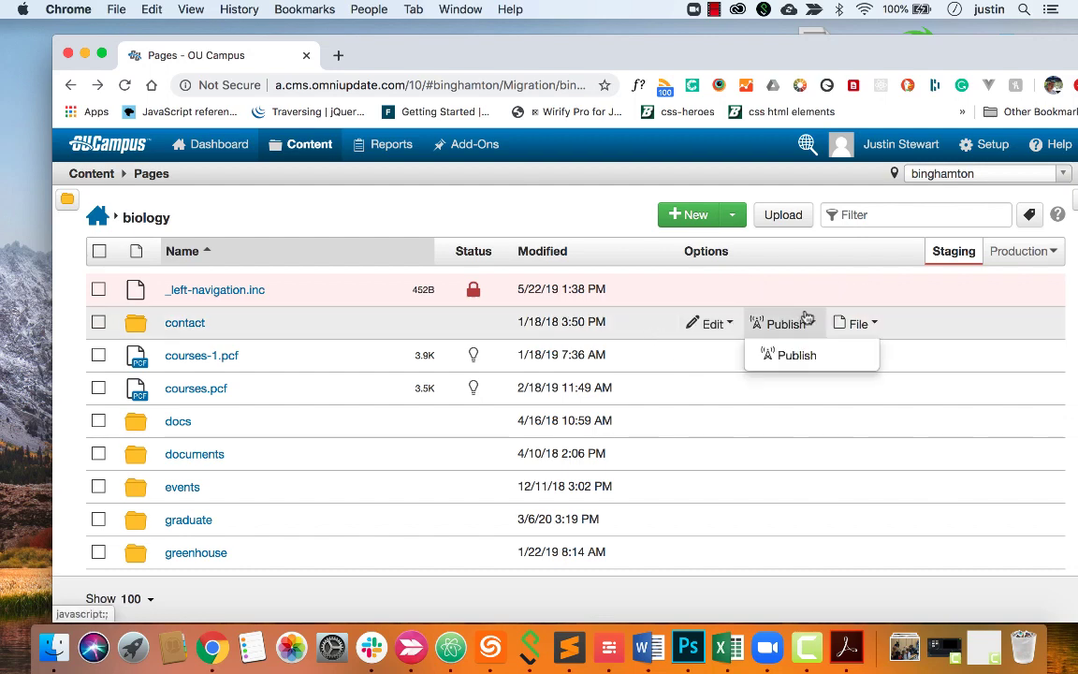
{"action": "mouse_move", "coordinate": [876, 323]}
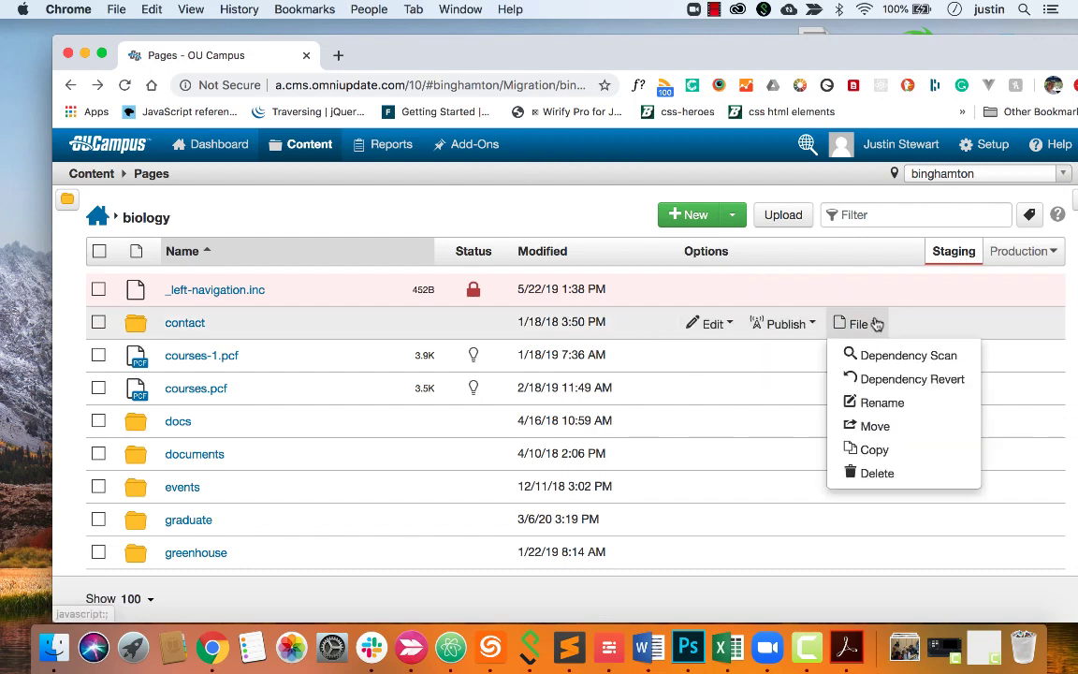
{"action": "left_click", "coordinate": [875, 475]}
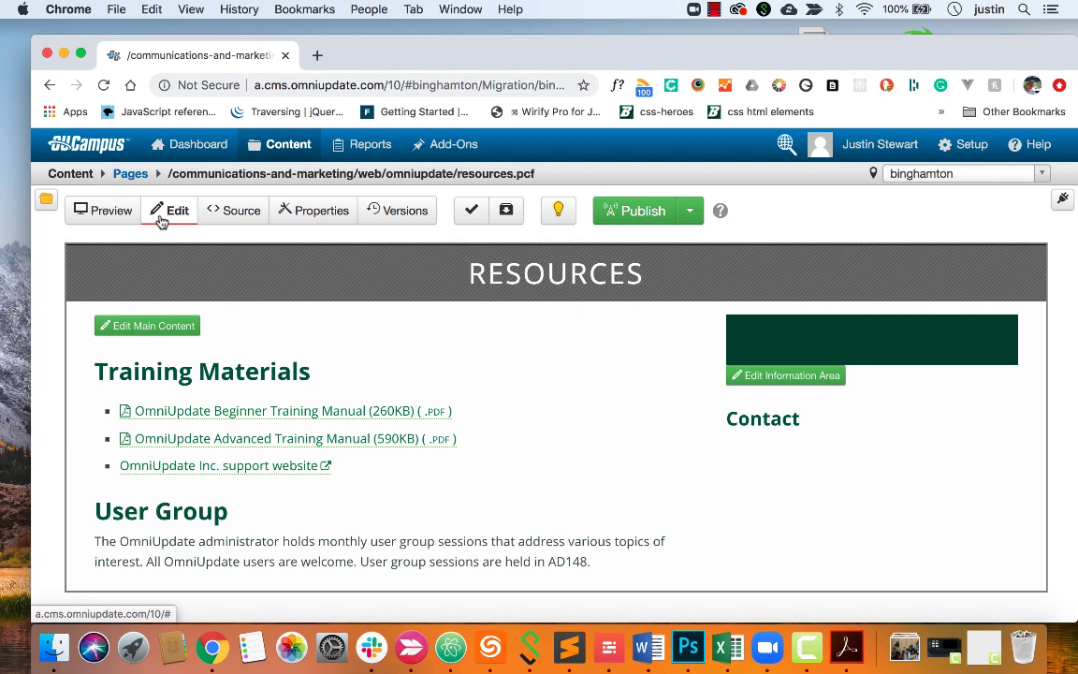
Open the main content of resources.pcf in the editor and save the page.
{"action": "left_click", "coordinate": [131, 326]}
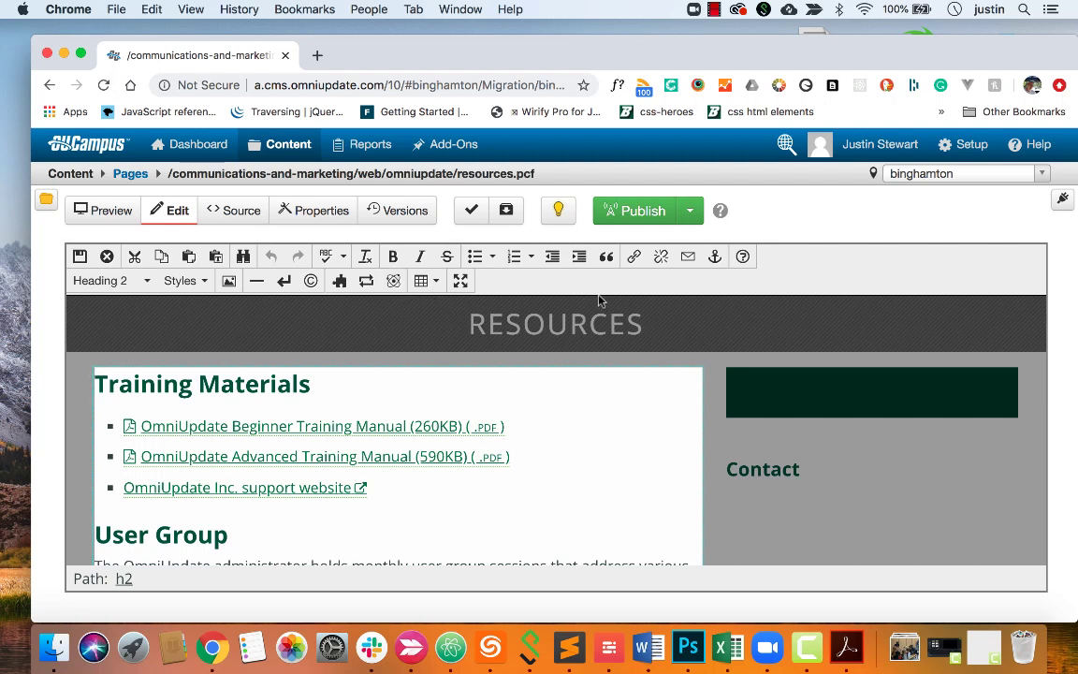
{"action": "left_click", "coordinate": [79, 258]}
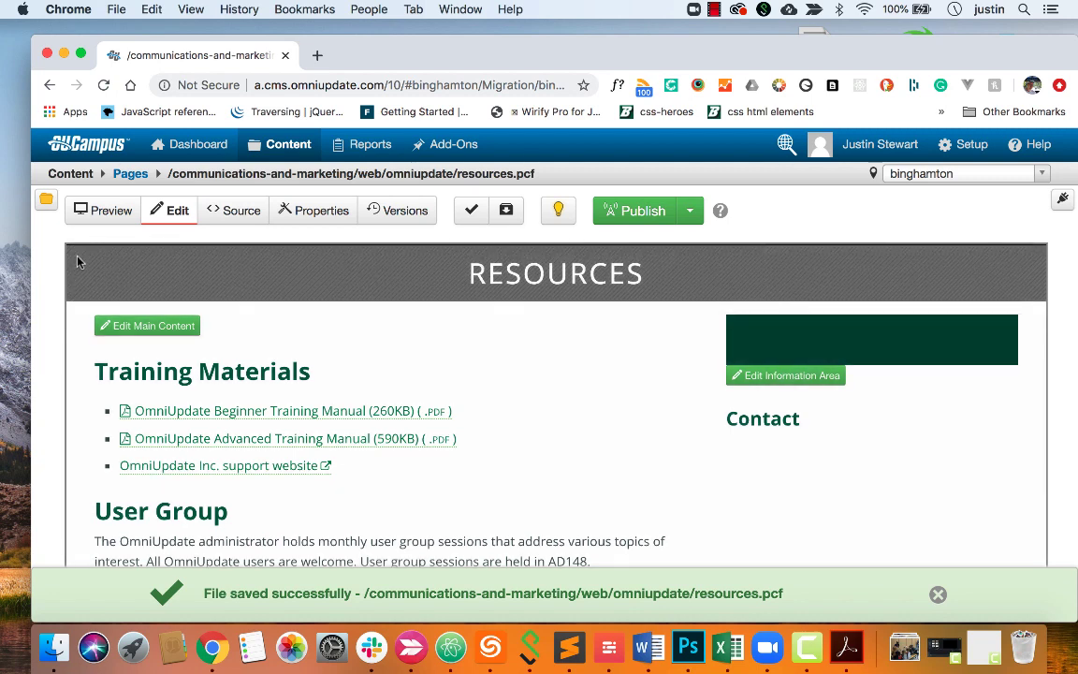
Open the page's main content for editing and bring up the link settings of the OmniUpdate Beginner Training Manual item, including its file browser.
{"action": "left_click", "coordinate": [147, 326]}
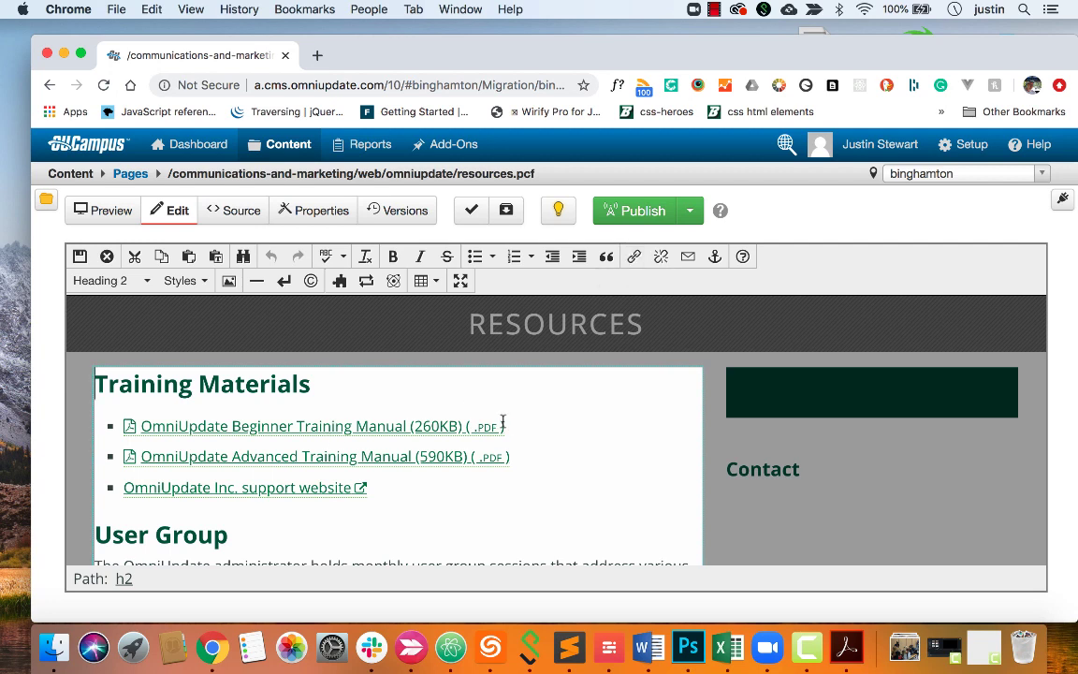
{"action": "triple_click", "coordinate": [534, 431]}
{"action": "left_click", "coordinate": [633, 259]}
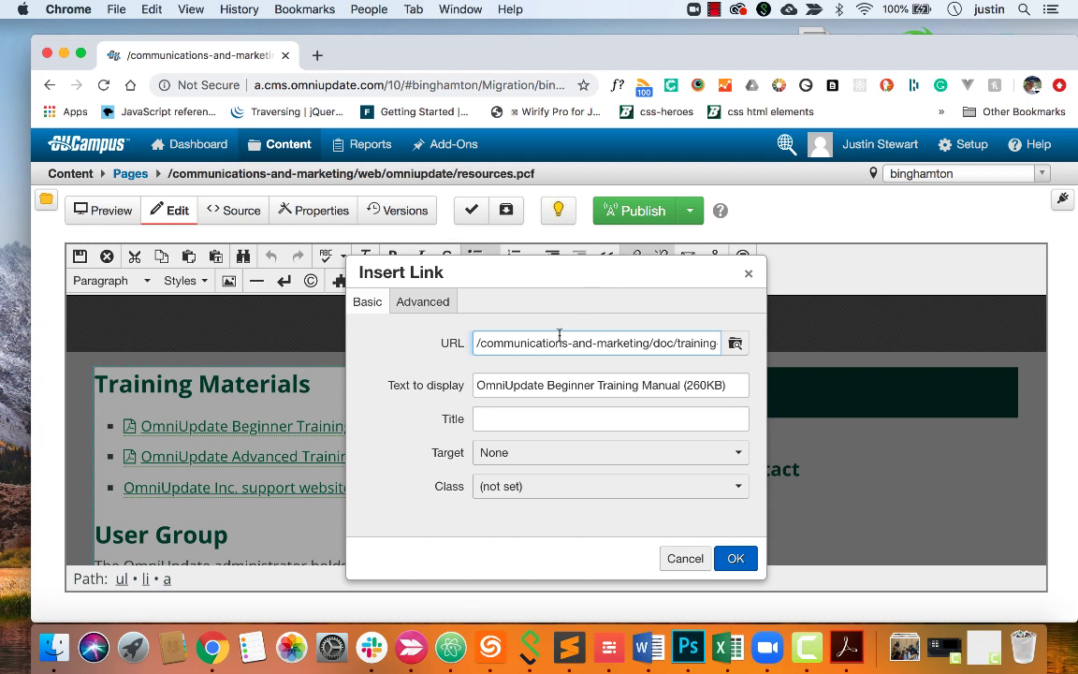
{"action": "left_click", "coordinate": [735, 346]}
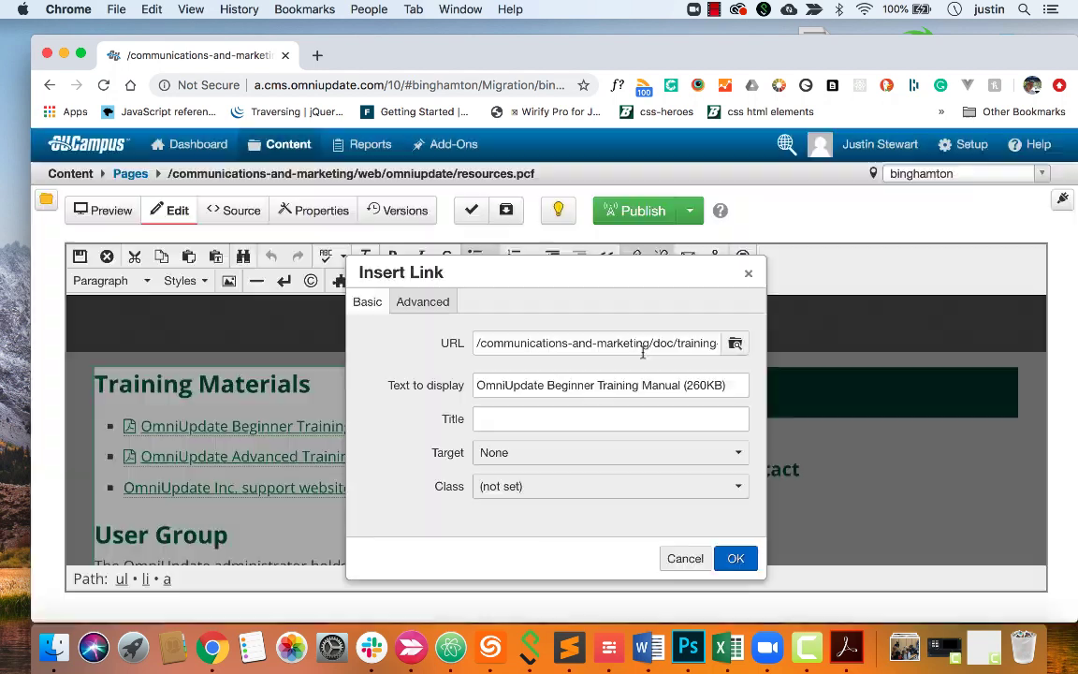
{"action": "left_click", "coordinate": [642, 347]}
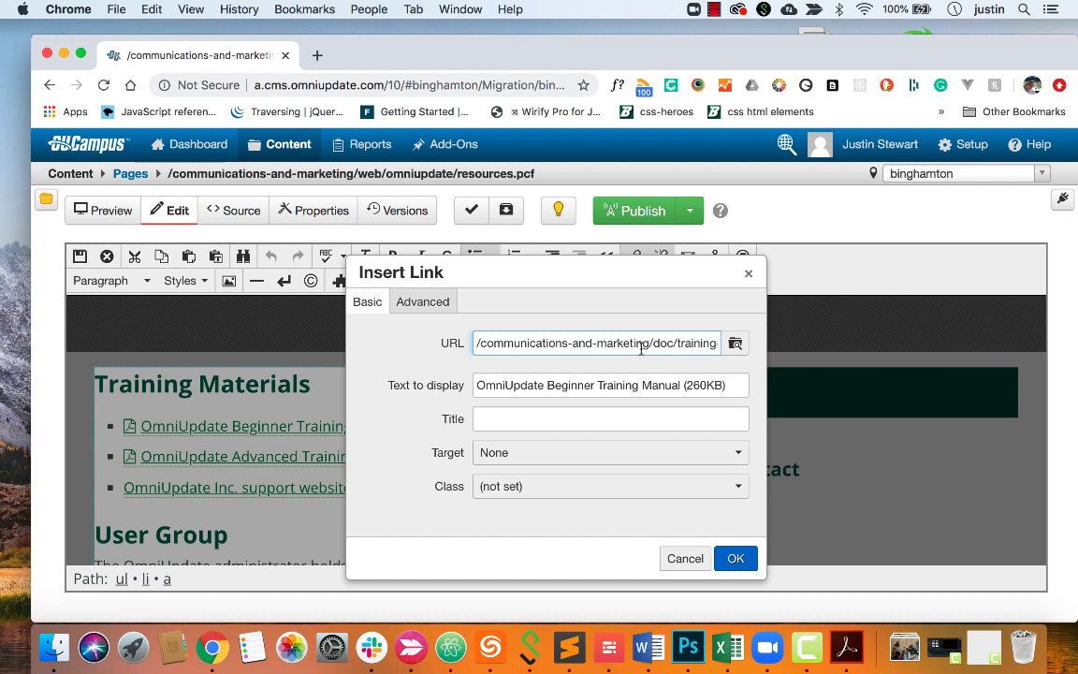
{"action": "key", "text": "super+a"}
{"action": "key", "text": "BackSpace"}
{"action": "type", "text": "htt"}
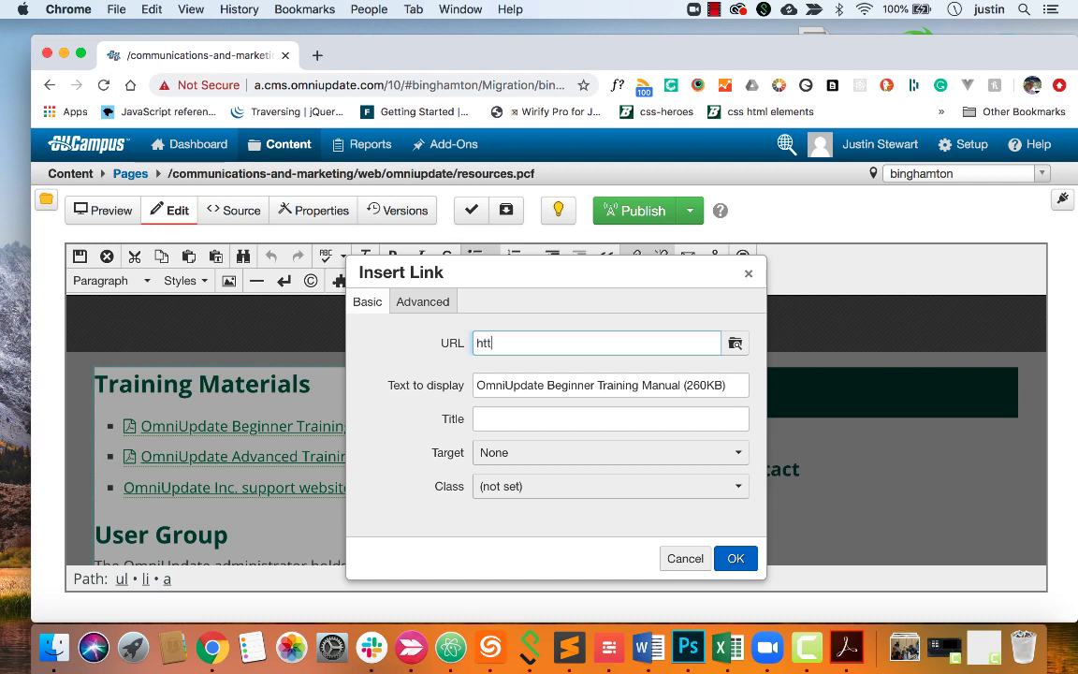
{"action": "type", "text": "ps://google.com"}
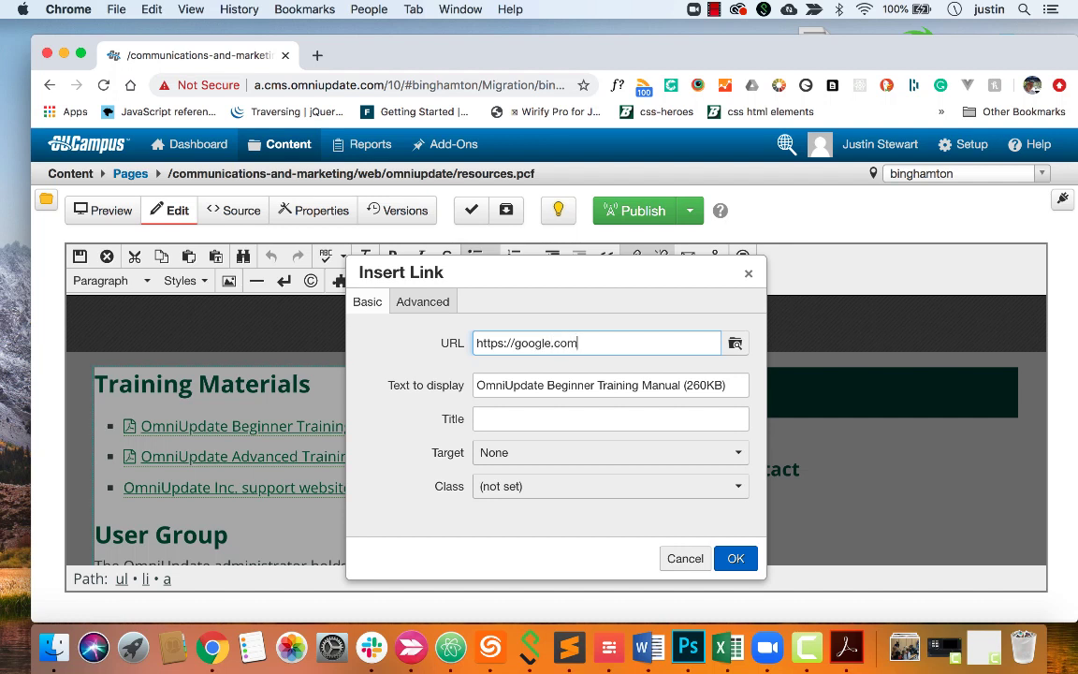
{"action": "left_click", "coordinate": [629, 379]}
{"action": "key", "text": "super+a"}
{"action": "key", "text": "BackSpace"}
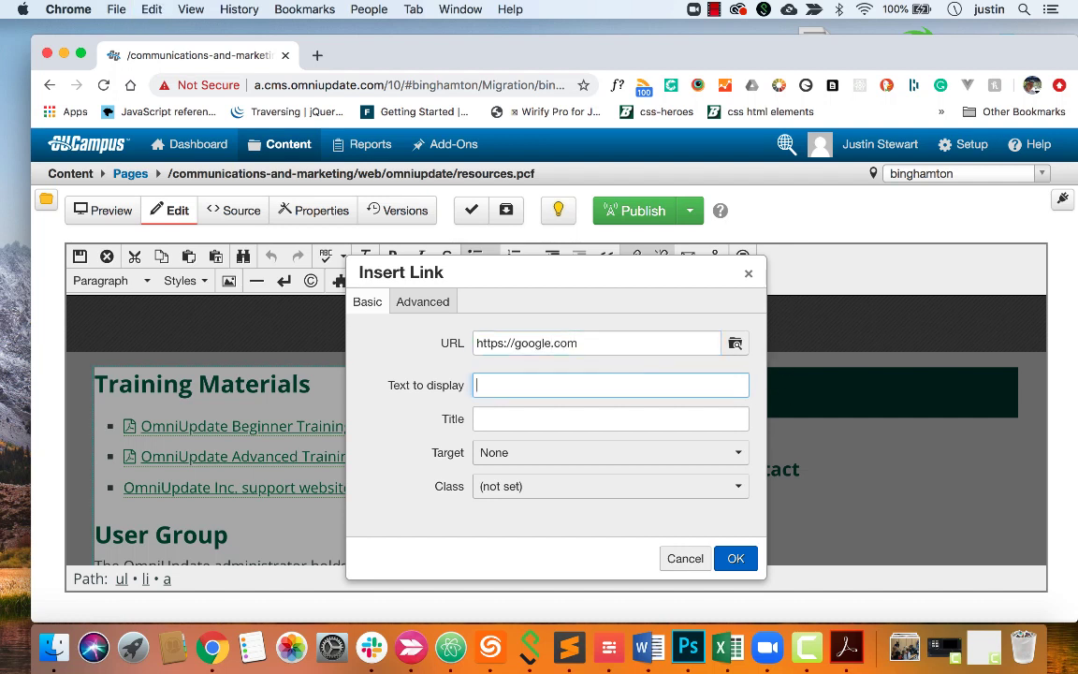
{"action": "type", "text": "google search"}
{"action": "left_click", "coordinate": [674, 559]}
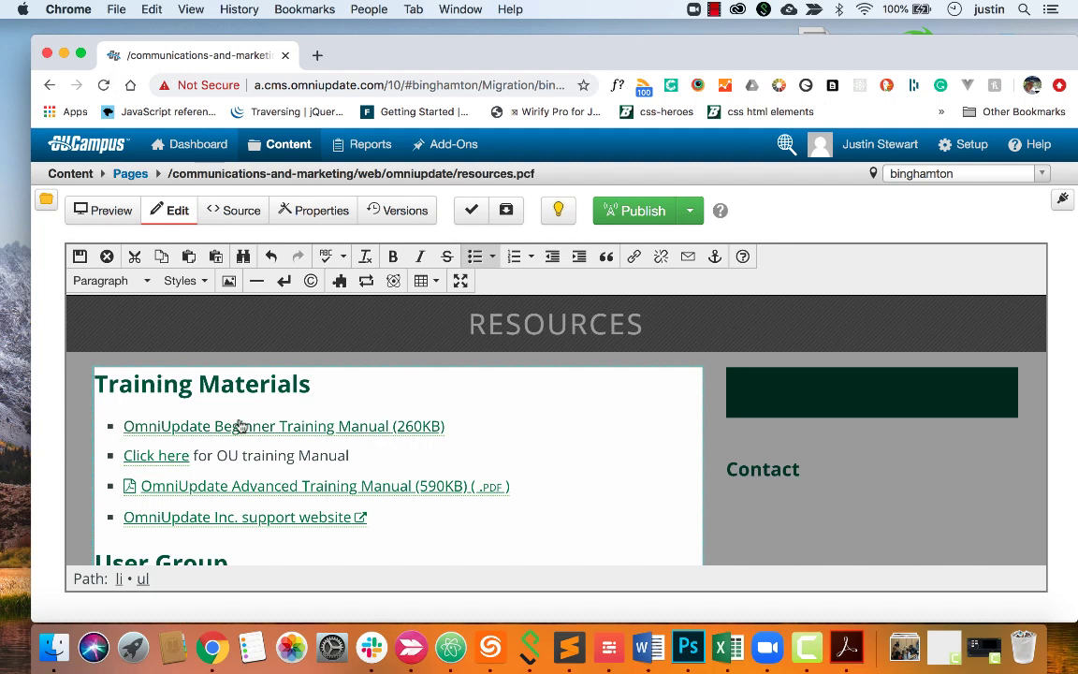
Select the "Training Materials" heading and examine the paragraph and heading formats available for it.
{"action": "left_click", "coordinate": [311, 386]}
{"action": "left_click_drag", "start_coordinate": [311, 385], "coordinate": [90, 385]}
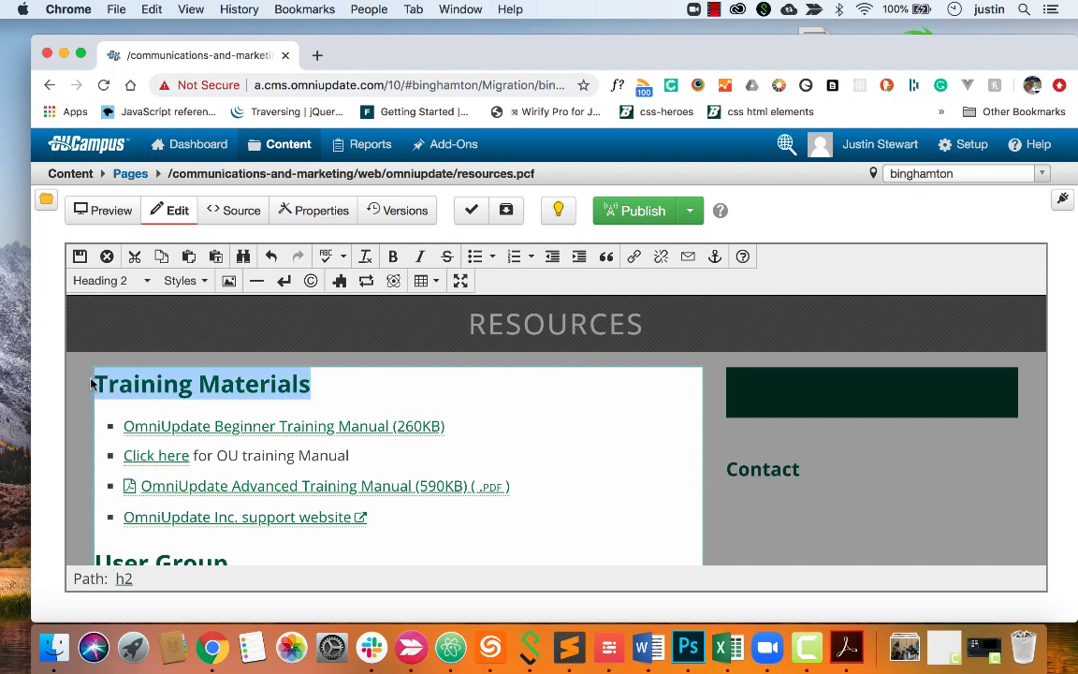
{"action": "left_click", "coordinate": [147, 291]}
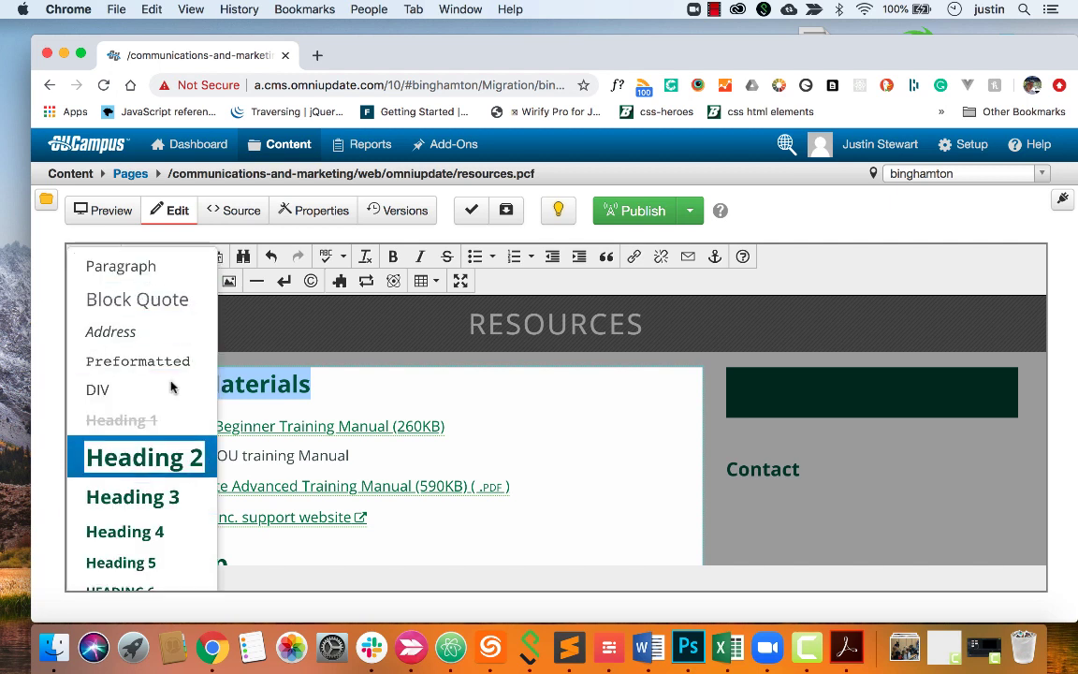
{"action": "left_click", "coordinate": [394, 385]}
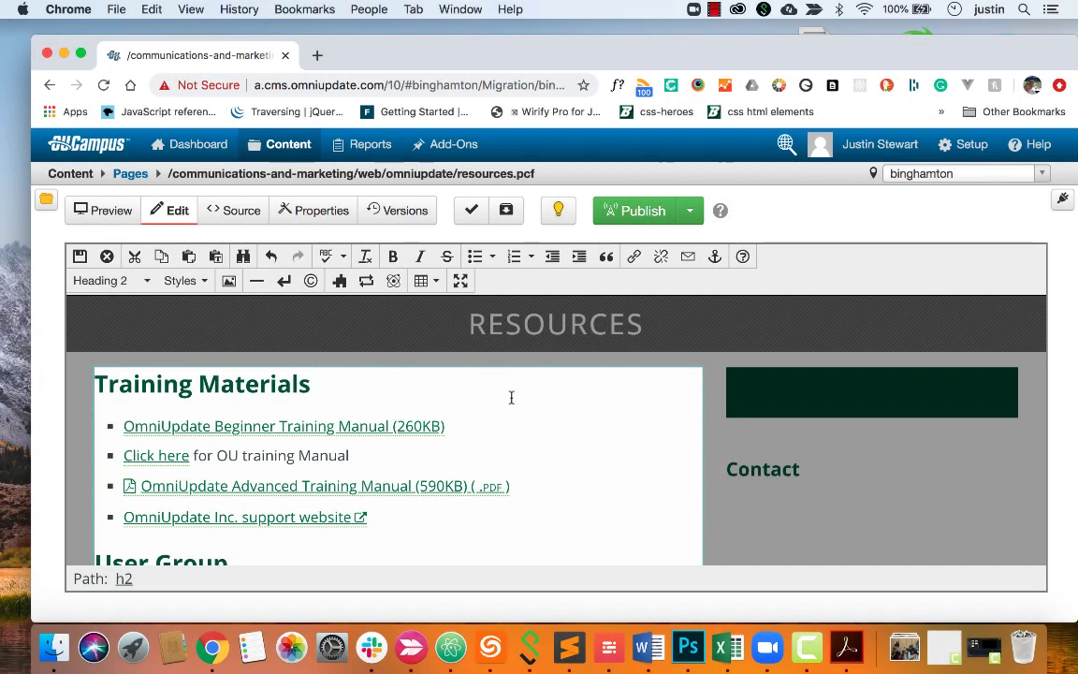
Try a paragraph break before "User group sessions are held in AD148." in the User Group section, and remove it again.
{"action": "scroll", "coordinate": [511, 398], "scroll_direction": "down", "scroll_amount": 3}
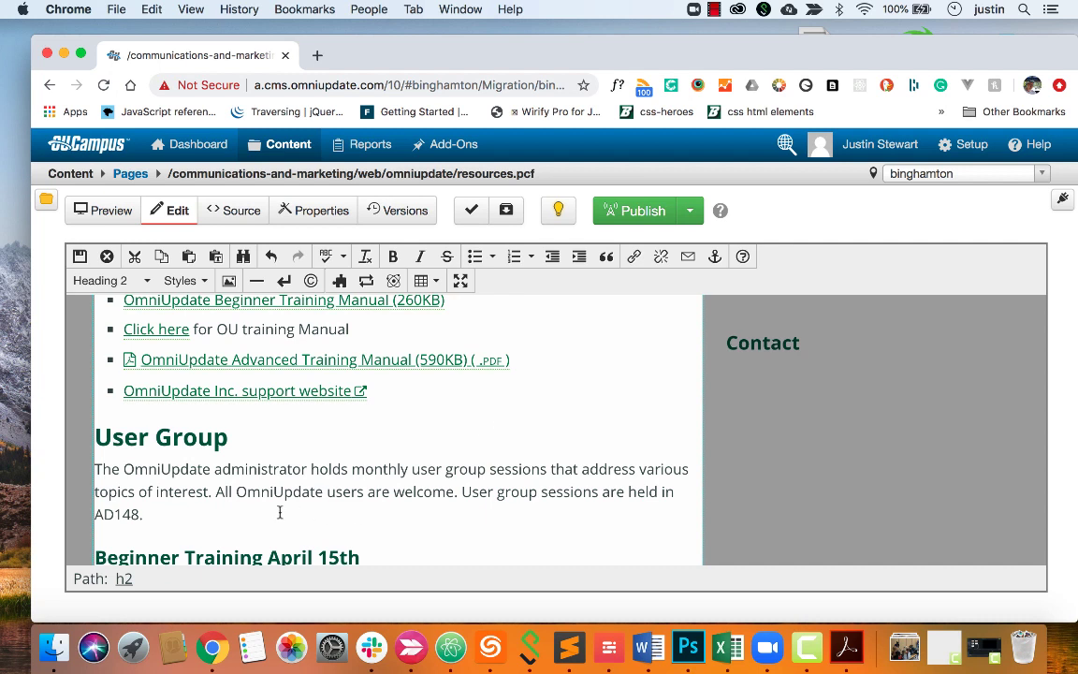
{"action": "left_click", "coordinate": [461, 492]}
{"action": "key", "text": "Return"}
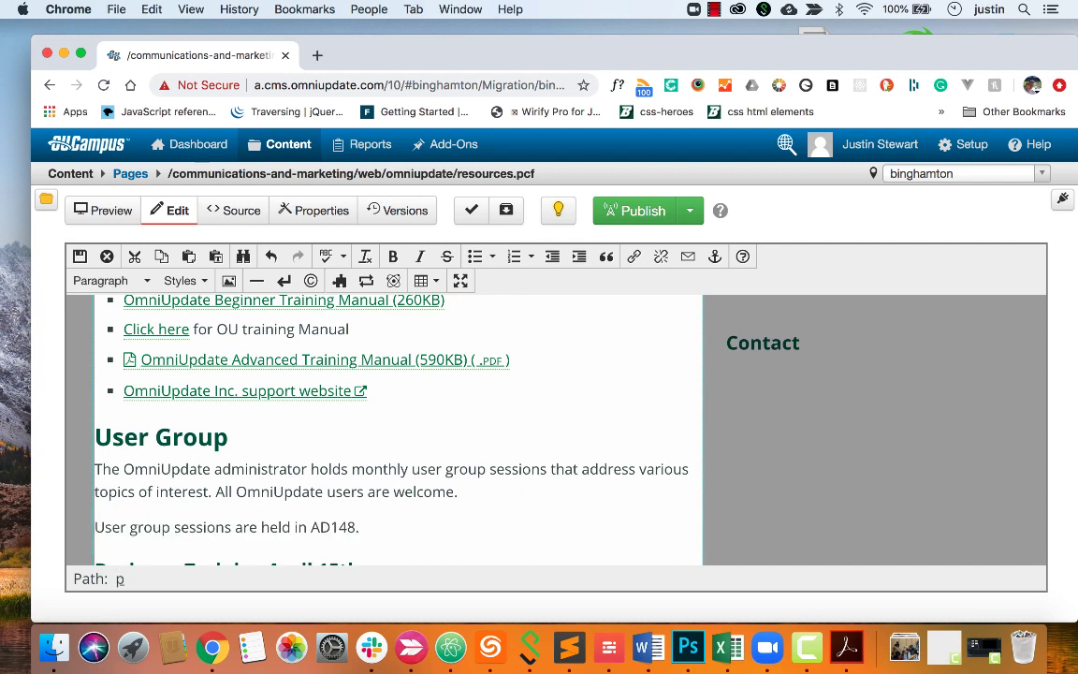
{"action": "key", "text": "BackSpace"}
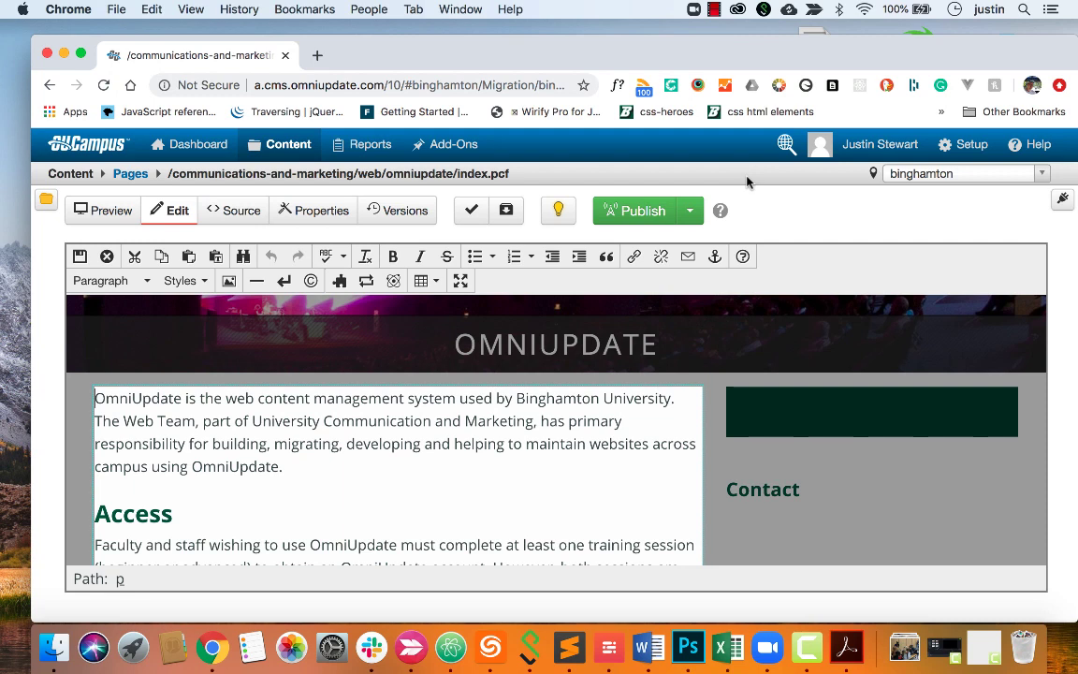
Save the content of omniupdate/index.pcf and publish the page to the Production target.
{"action": "left_click", "coordinate": [78, 257]}
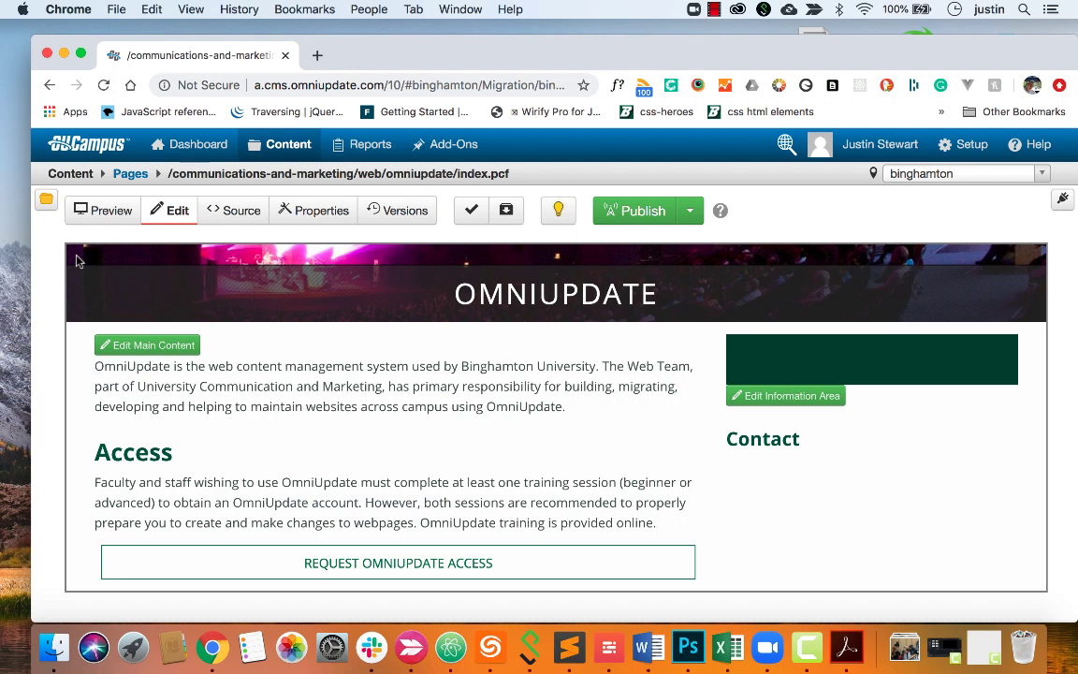
{"action": "left_click", "coordinate": [622, 214]}
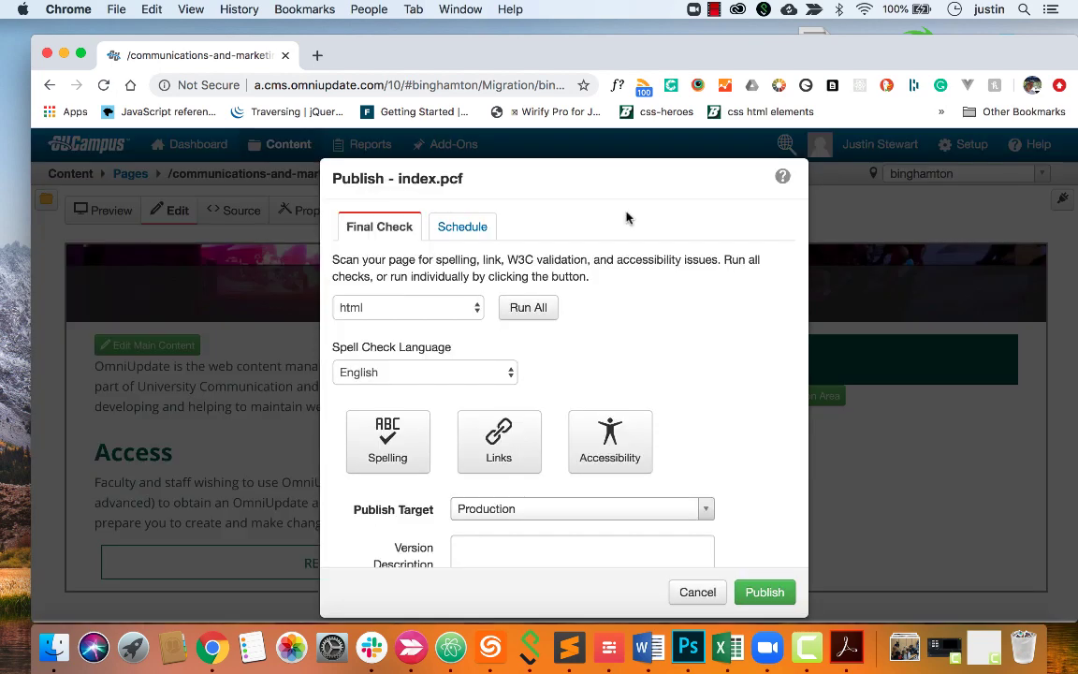
{"action": "scroll", "coordinate": [580, 272], "scroll_direction": "down", "scroll_amount": 2}
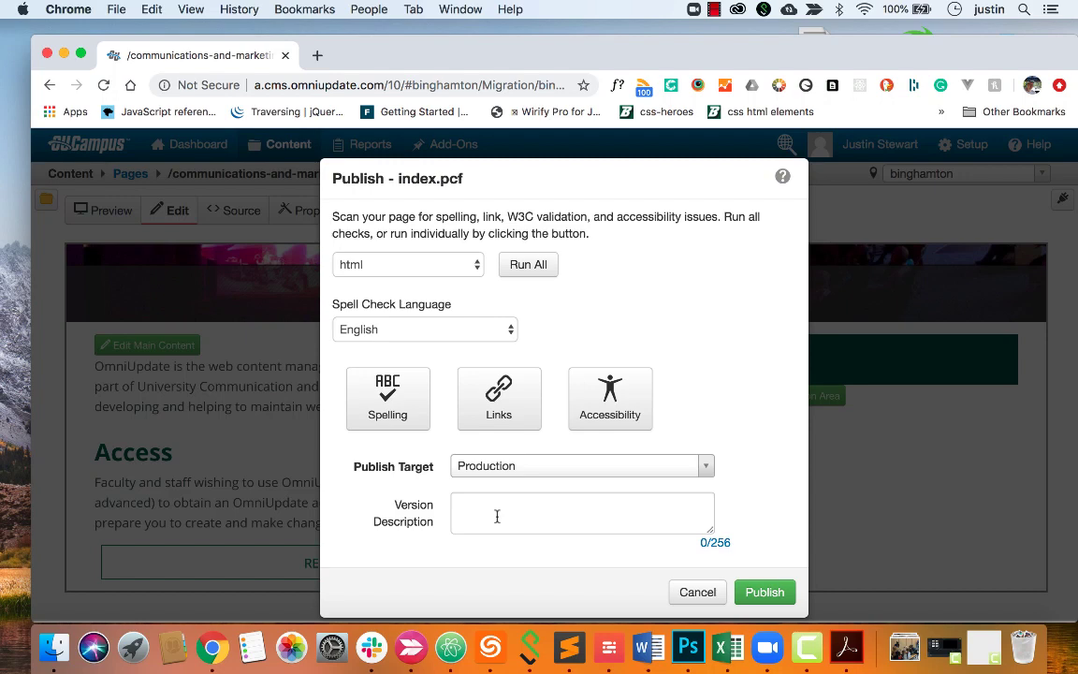
{"action": "left_click", "coordinate": [763, 592]}
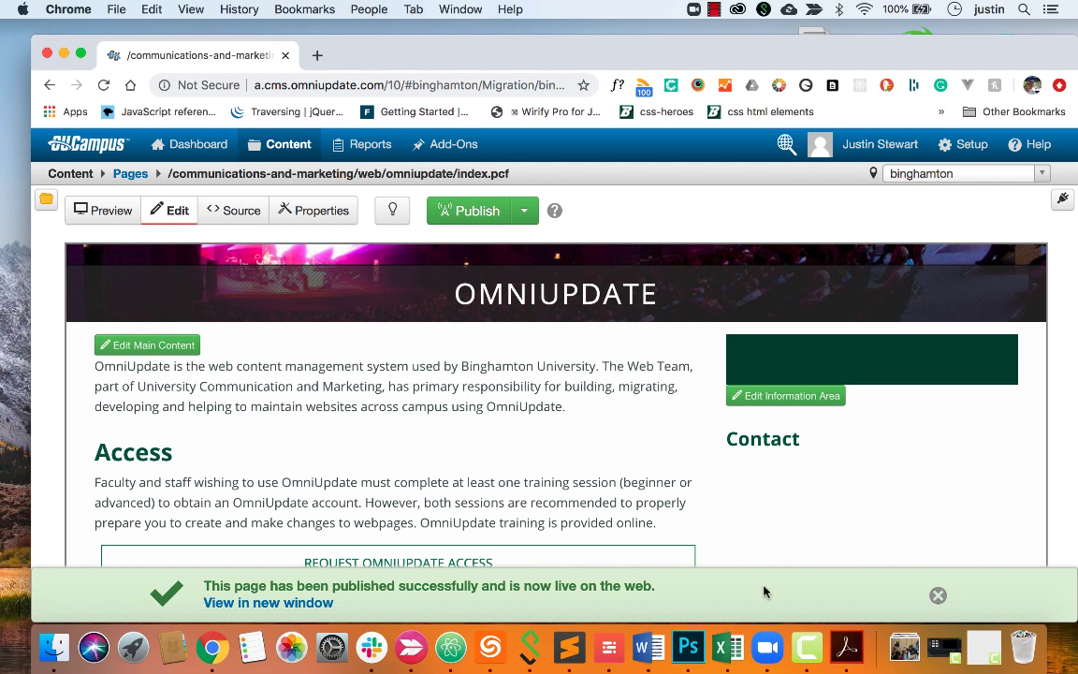
View the published OmniUpdate page in a new window and narrow the browser window to check its responsive layout.
{"action": "left_click", "coordinate": [287, 602]}
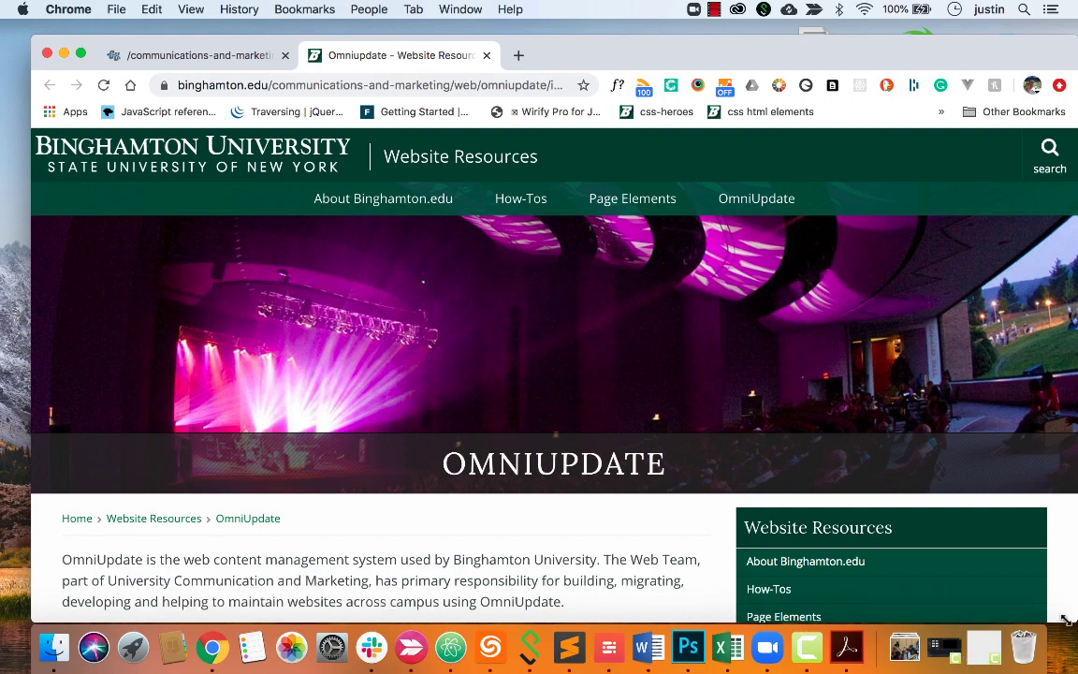
{"action": "left_click_drag", "start_coordinate": [1075, 621], "coordinate": [786, 580]}
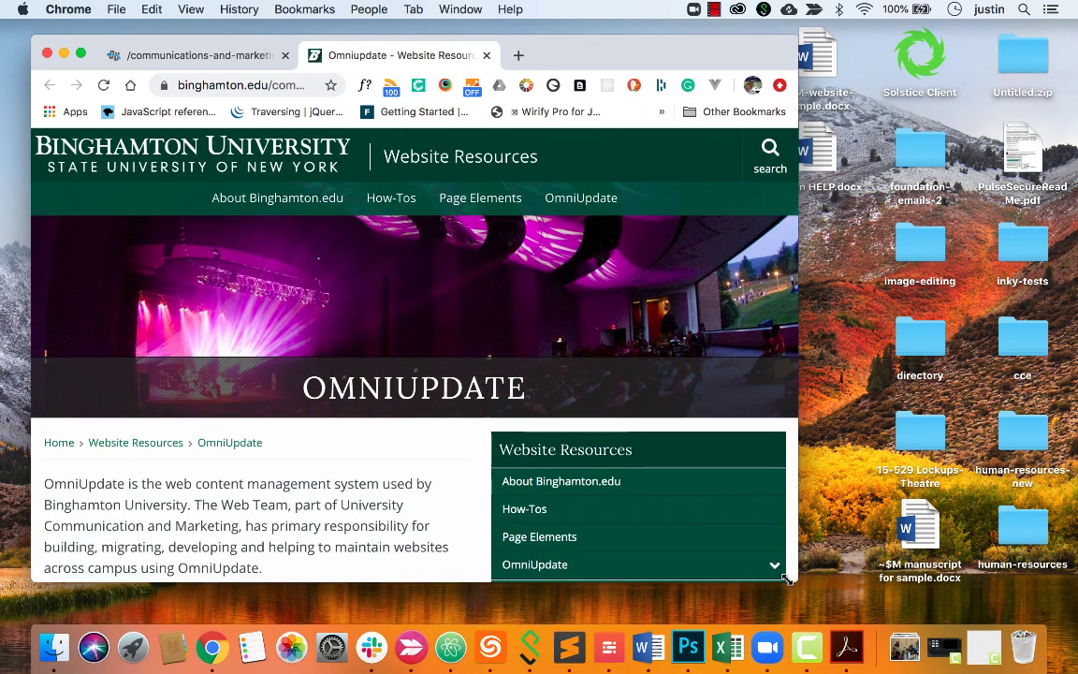